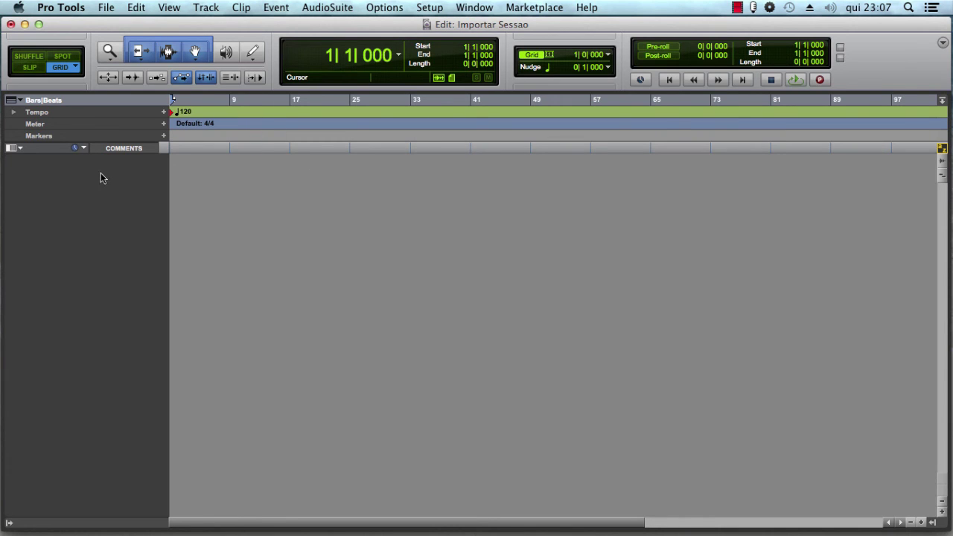
Start an audio import and browse to the drums folder inside Musica Mix
left_click(107, 8)
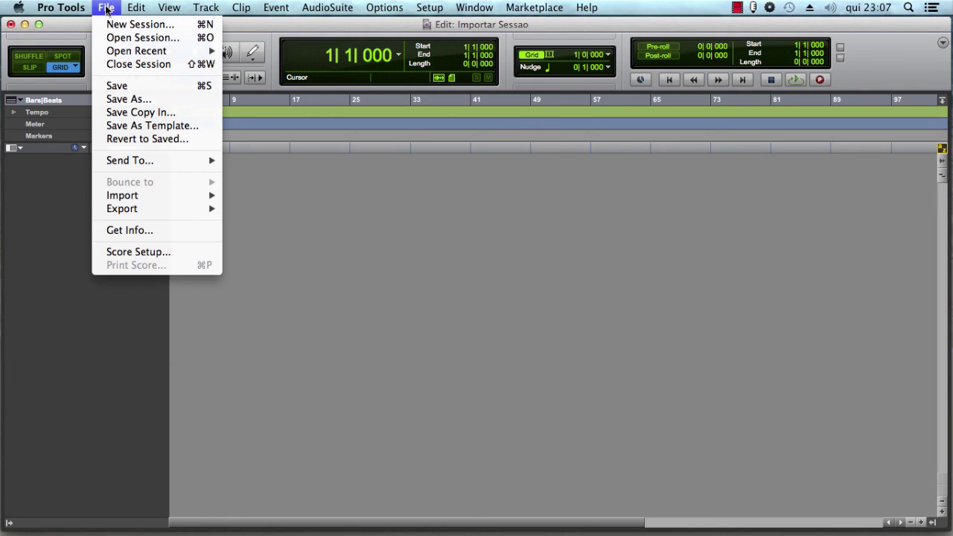
left_click(44, 233)
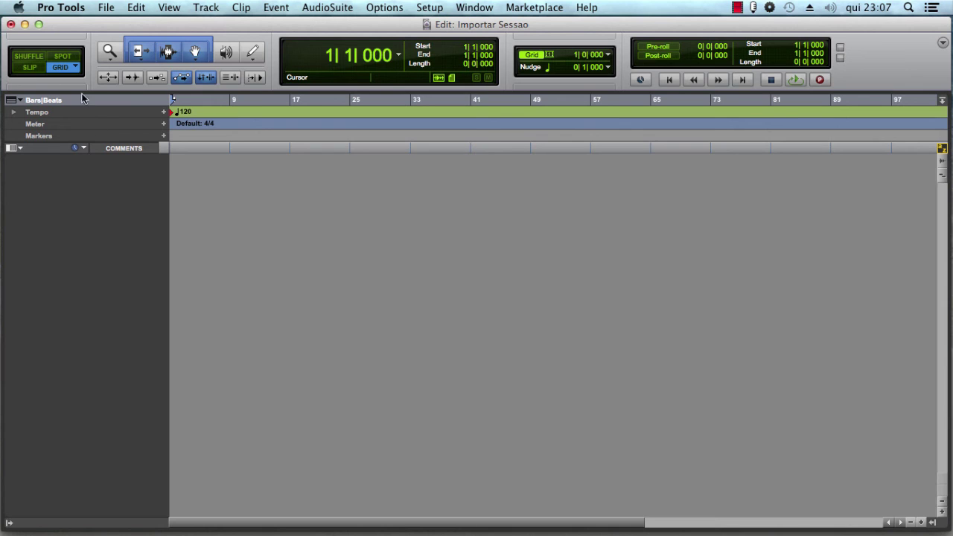
left_click(106, 8)
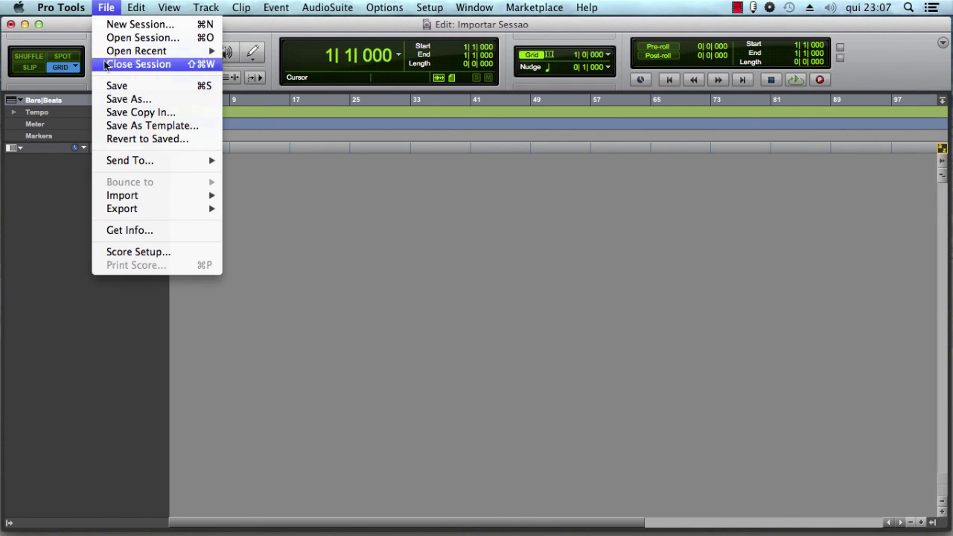
mouse_move(136, 196)
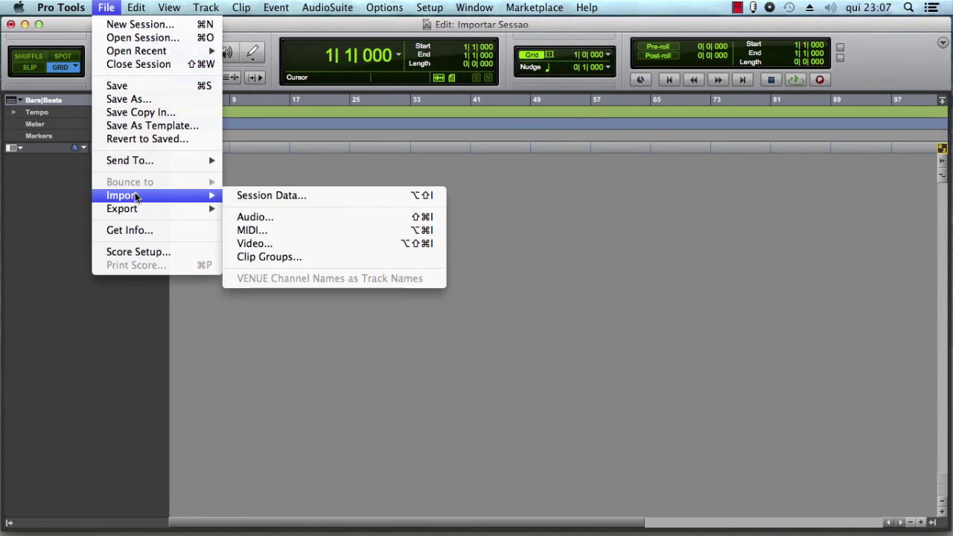
left_click(255, 218)
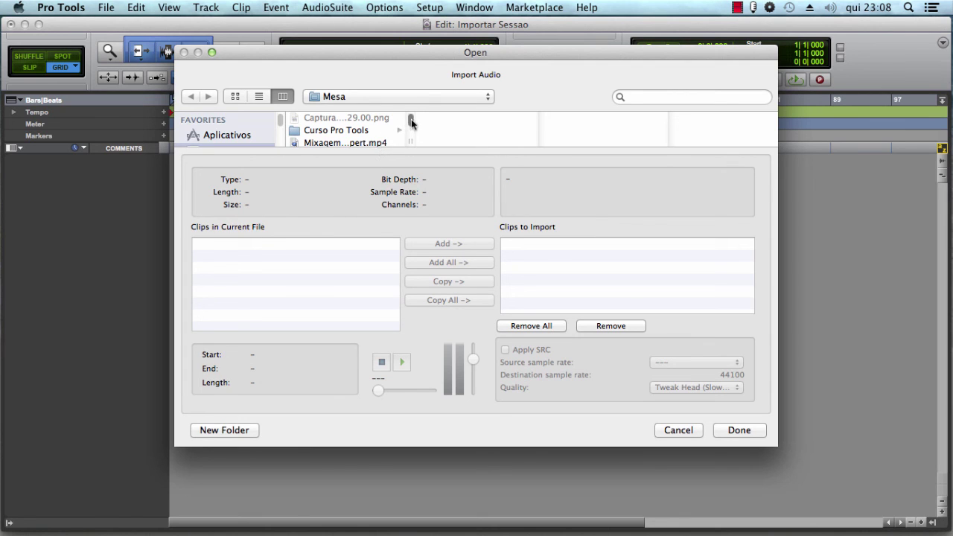
scroll(411, 123, "down", 2)
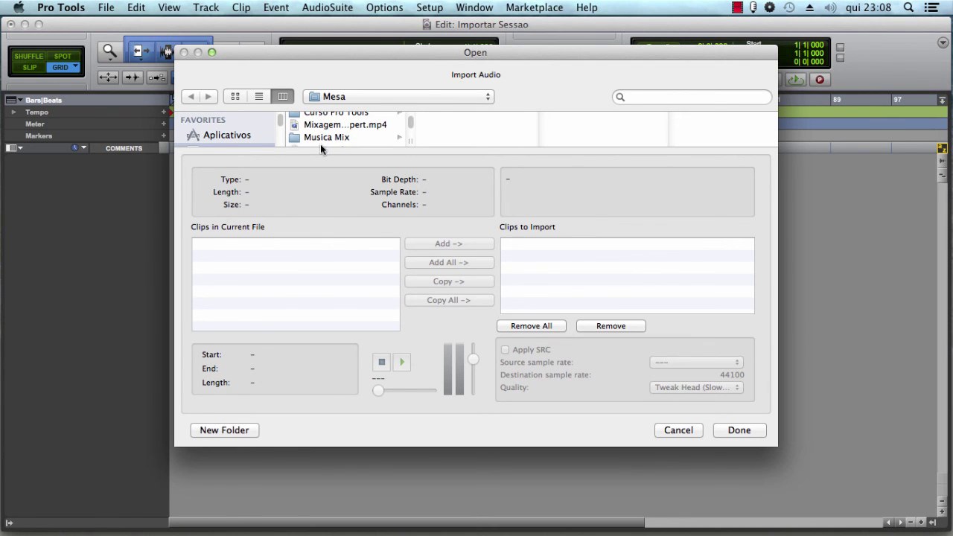
left_click(345, 134)
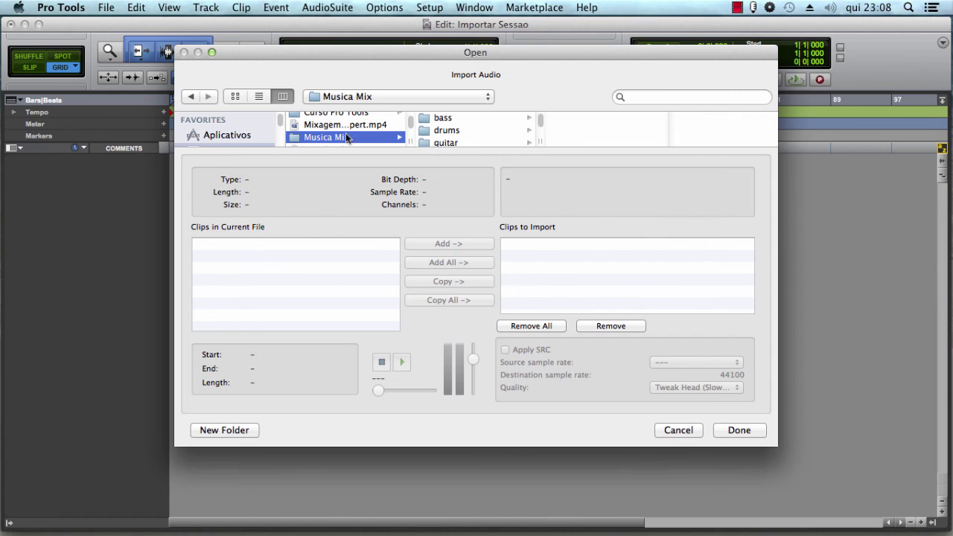
left_click(447, 131)
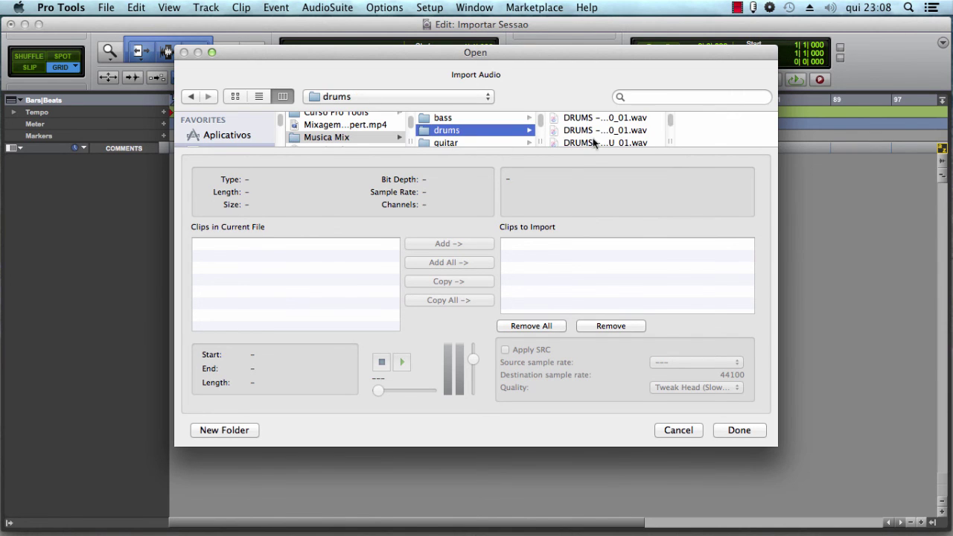
Select all the DRUMS WAV files in the folder and add them to Clips to Import as copies
left_click(584, 119)
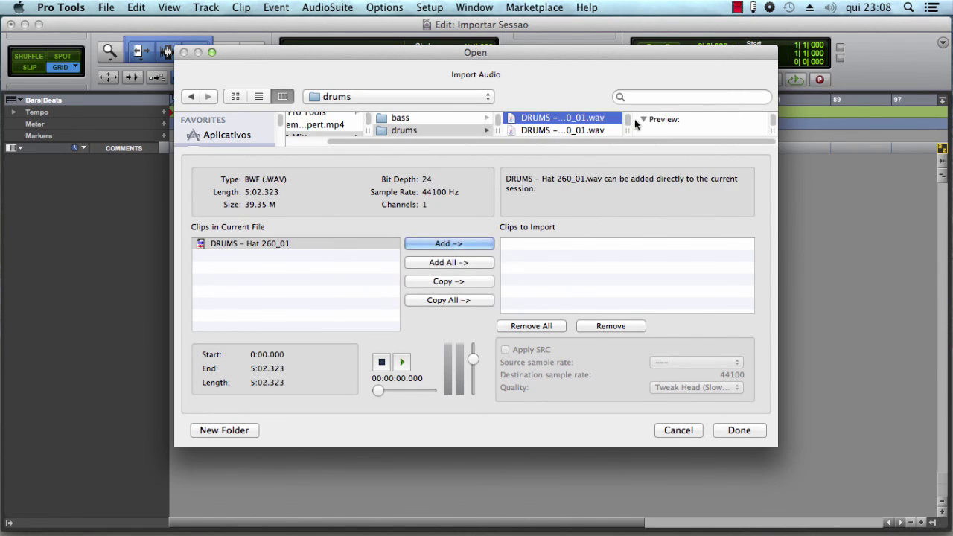
left_click(381, 131)
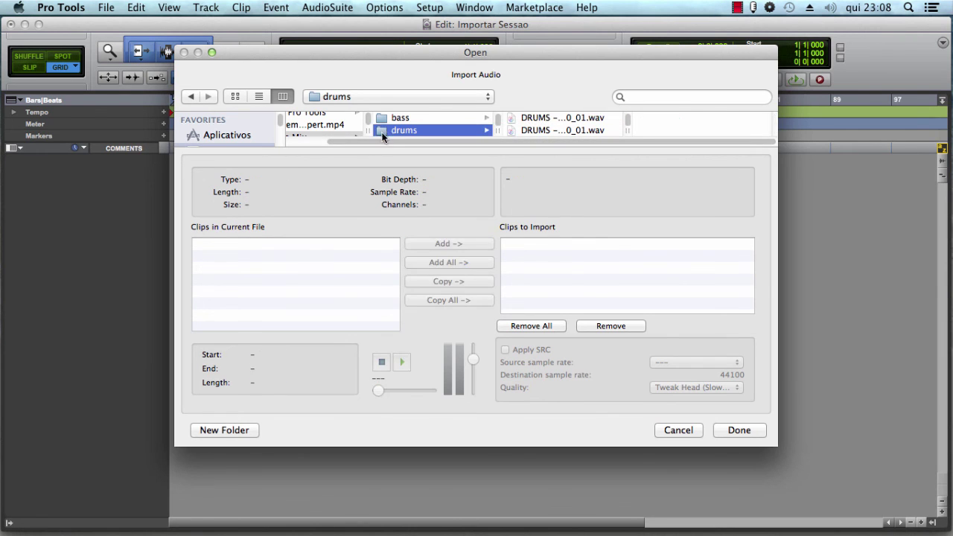
left_click(515, 119)
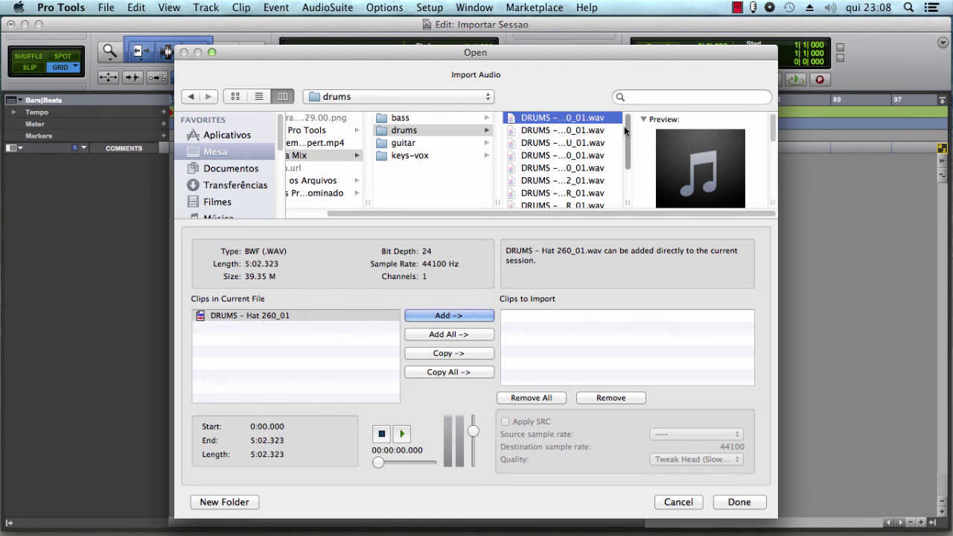
left_click_drag(628, 126, 626, 185)
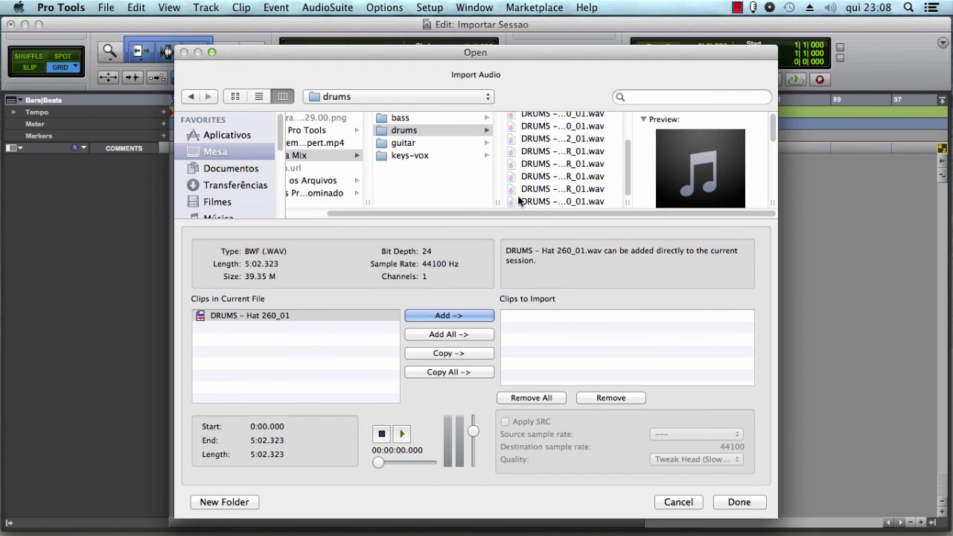
left_click(520, 202, "shift")
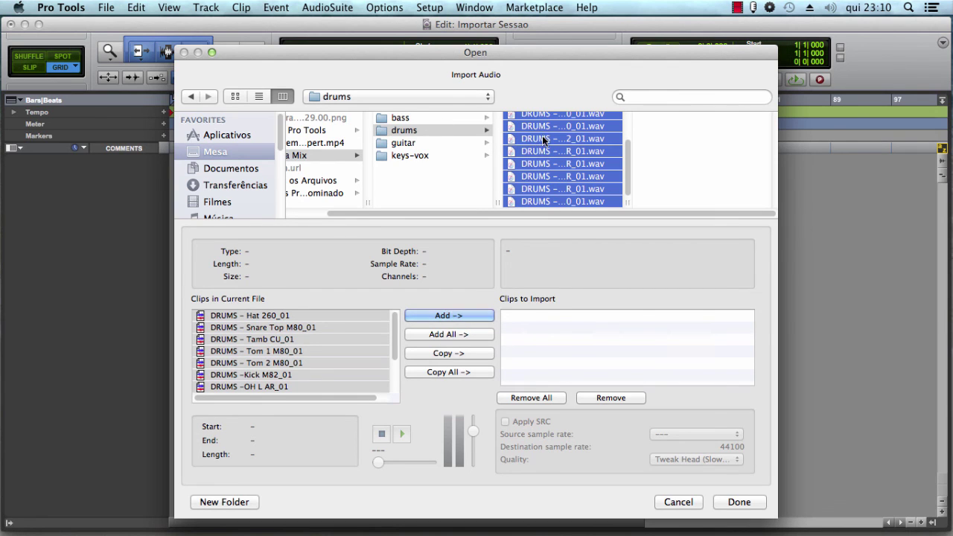
left_click(449, 357)
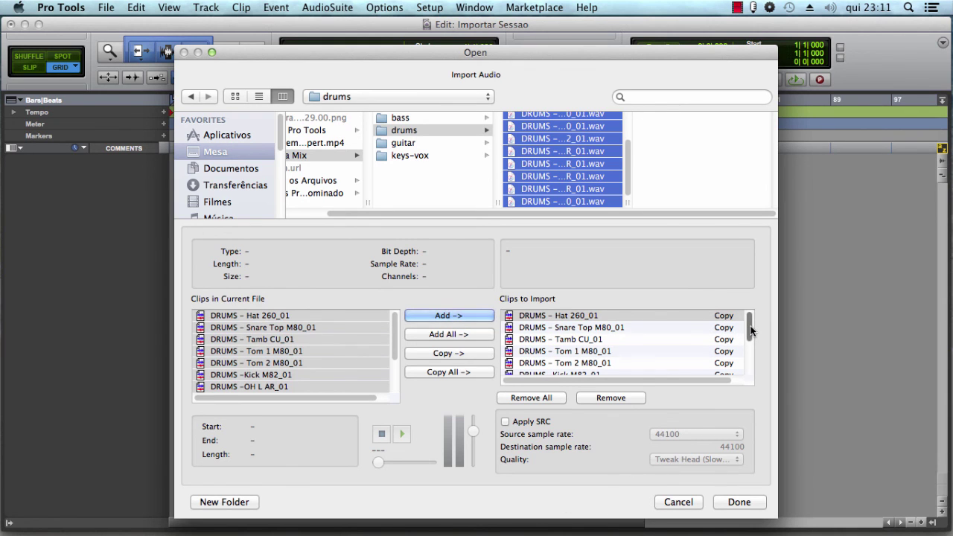
mouse_move(750, 329)
left_mouse_down()
mouse_move(750, 349)
mouse_move(750, 315)
left_mouse_up()
Try sample rate conversion with a 48 kHz source rate, return the rate to 44.1 kHz and turn the conversion off
left_click(506, 422)
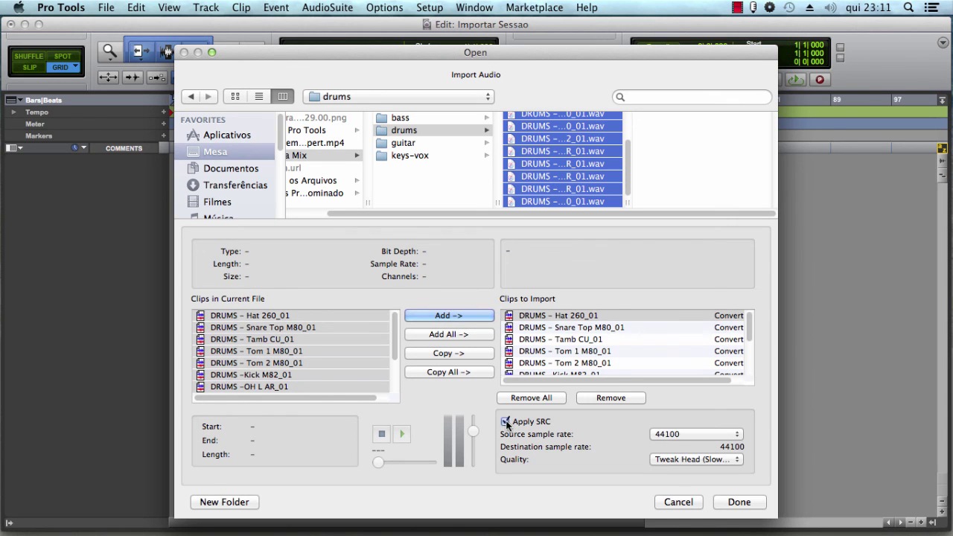
left_click(725, 436)
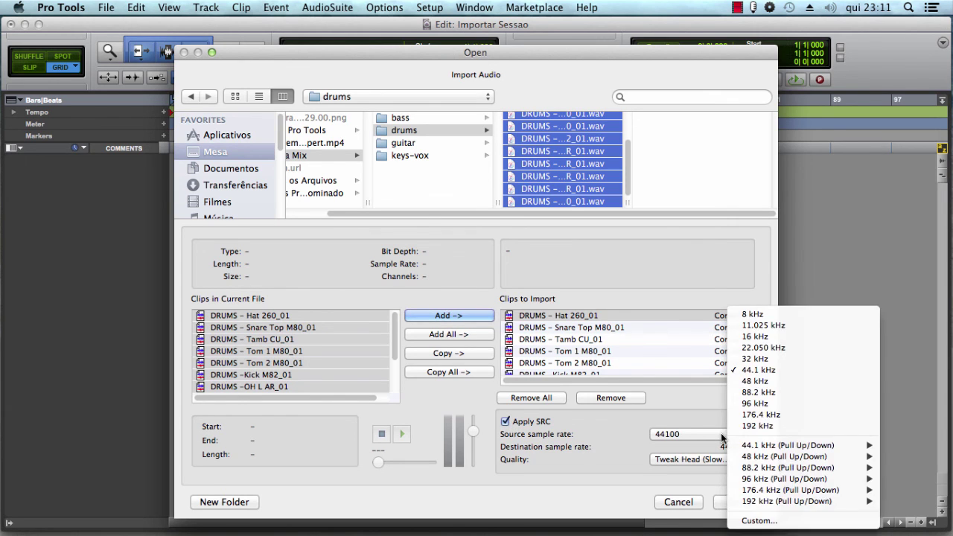
left_click(758, 381)
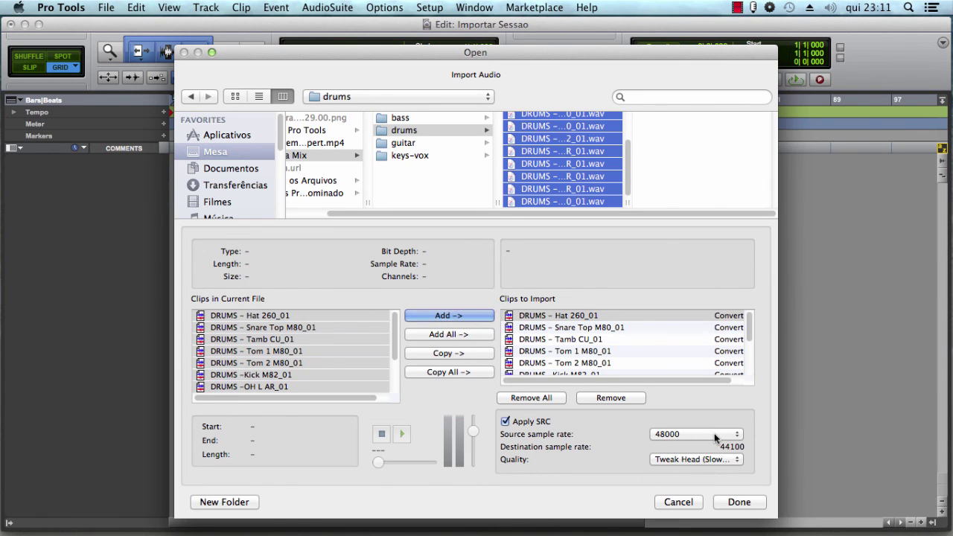
left_click(734, 434)
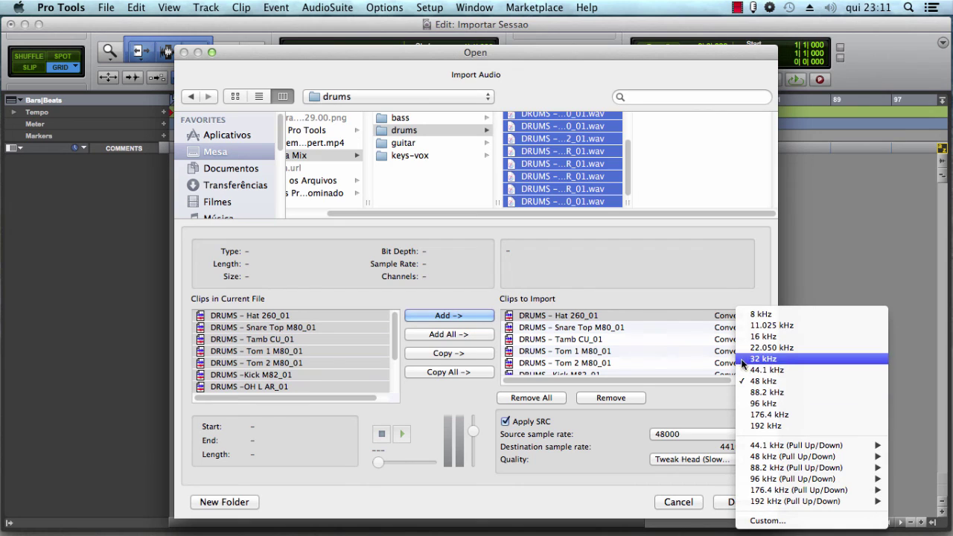
left_click(759, 370)
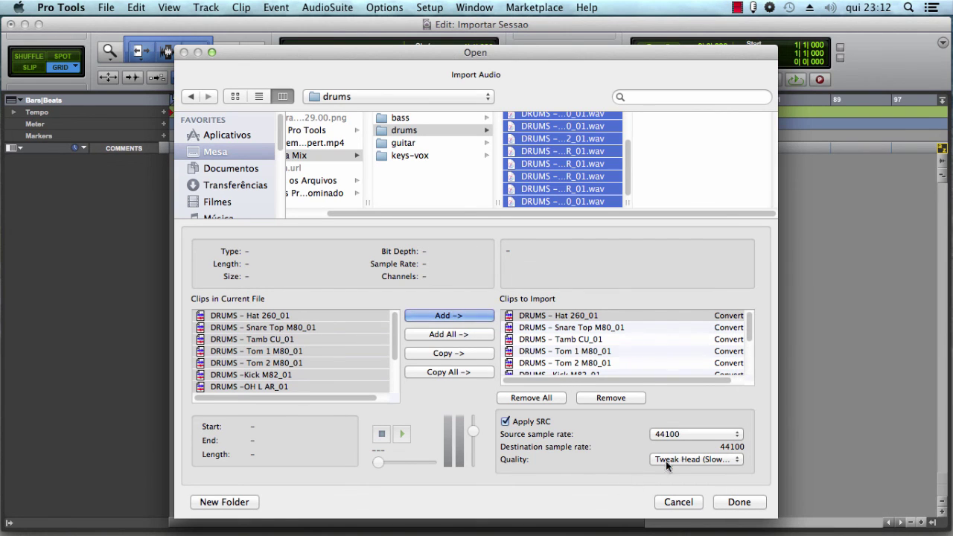
left_click(506, 421)
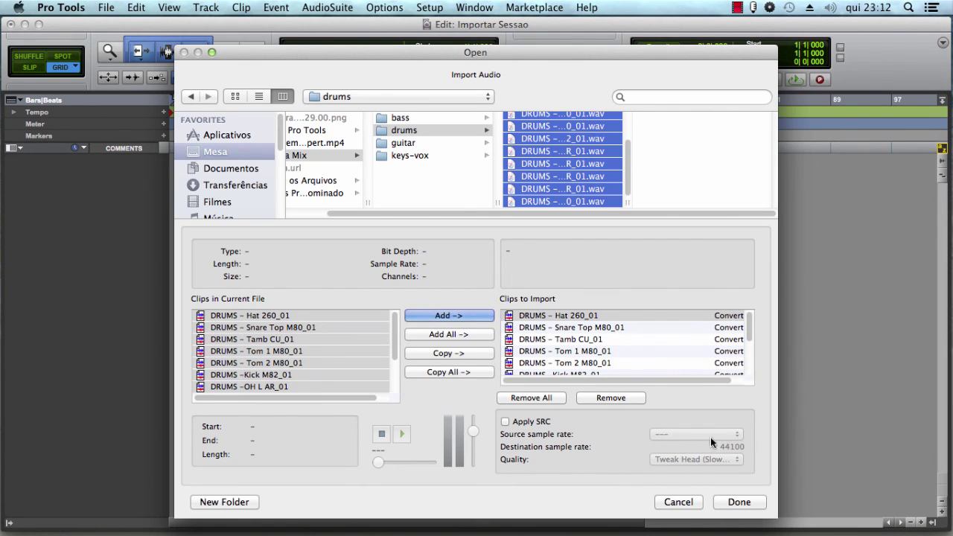
Apply SRC with a 44.1 kHz source sample rate and choose Importar Sessao's Audio Files folder as the import destination
left_click(506, 422)
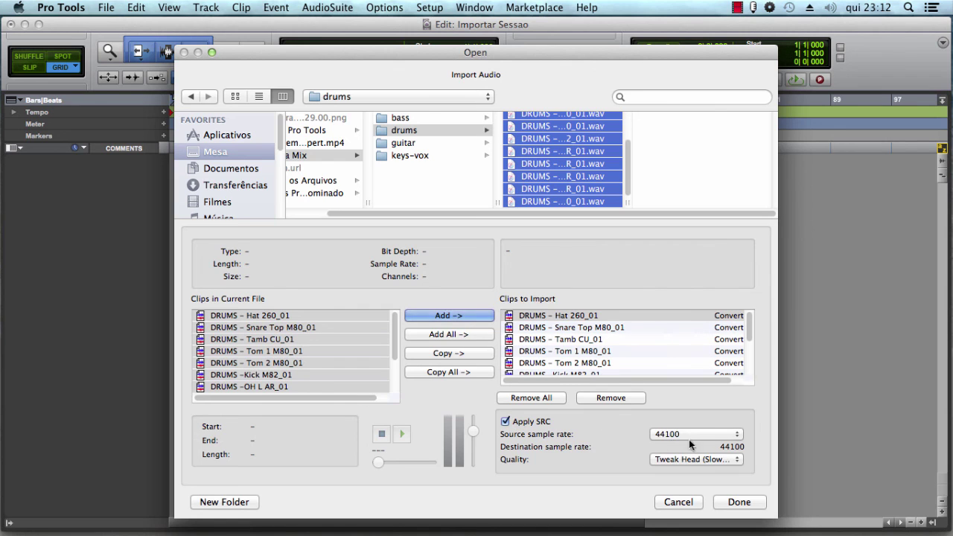
left_click(675, 433)
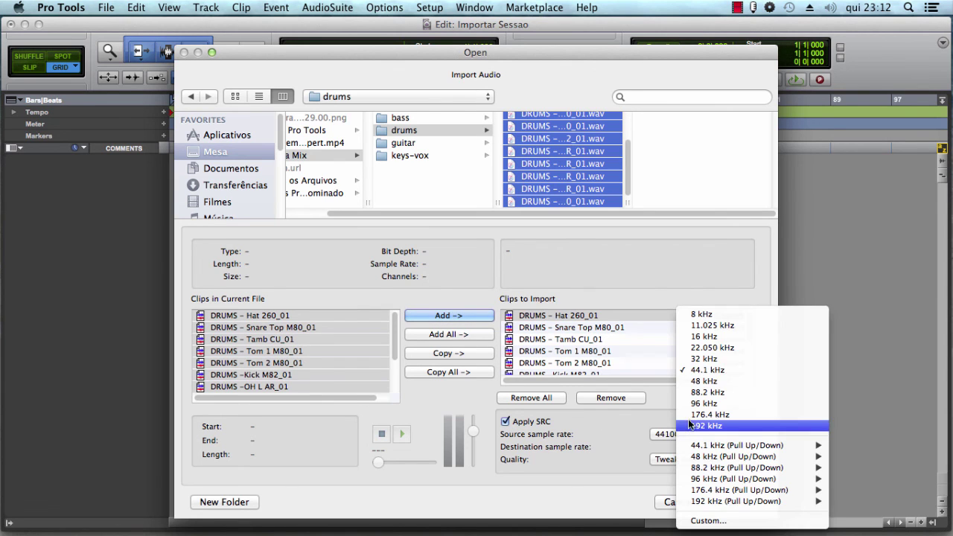
left_click(713, 370)
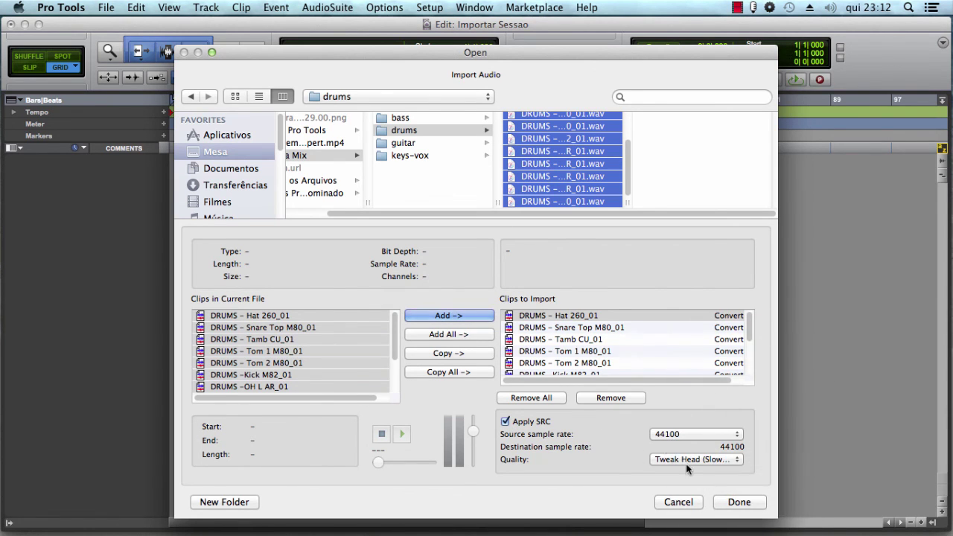
left_click(739, 502)
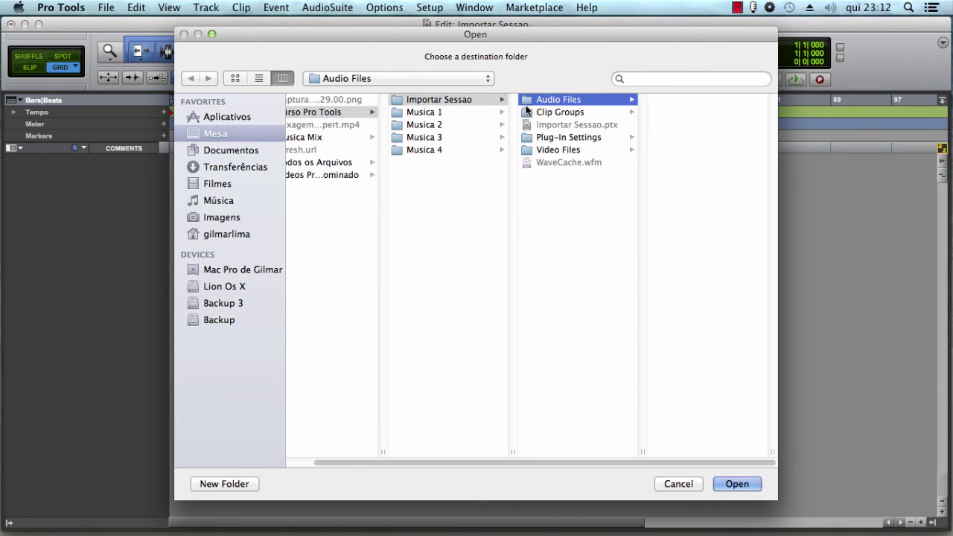
left_click(741, 482)
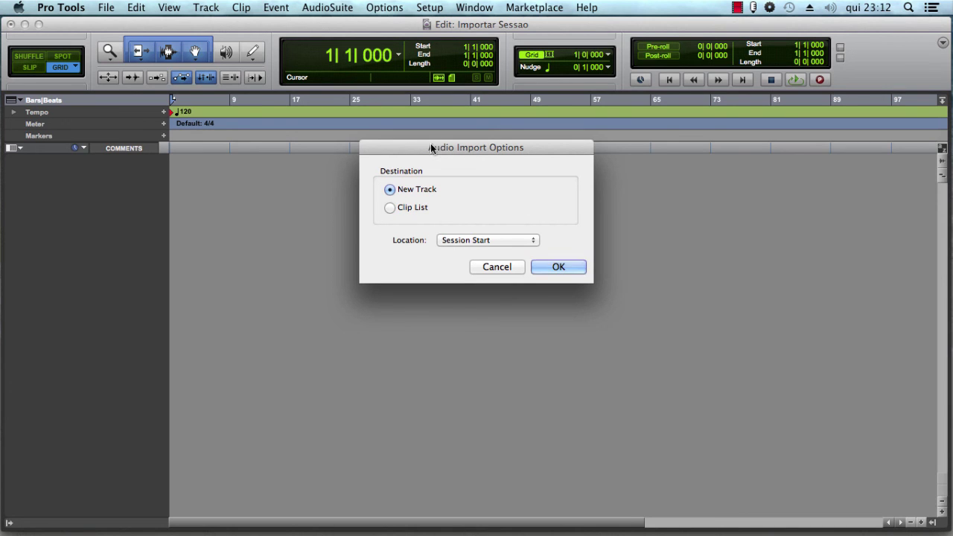
Place the imported drum clips on new tracks located at Session Start
left_click_drag(430, 147, 396, 147)
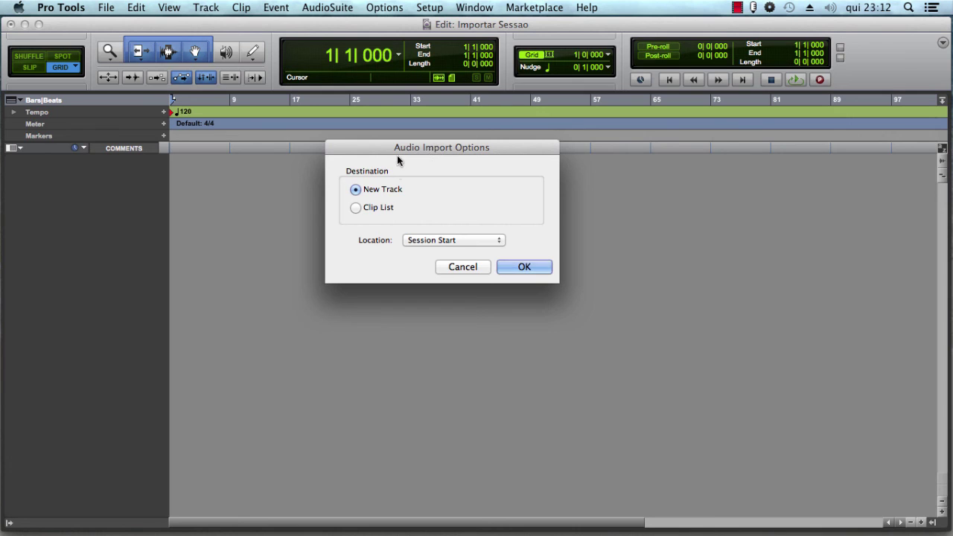
left_click_drag(424, 149, 393, 148)
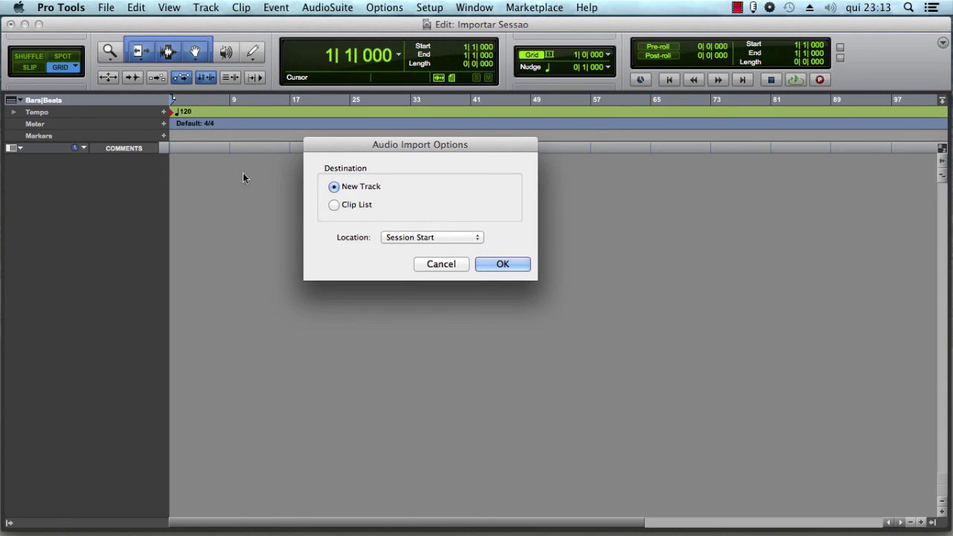
left_click(334, 205)
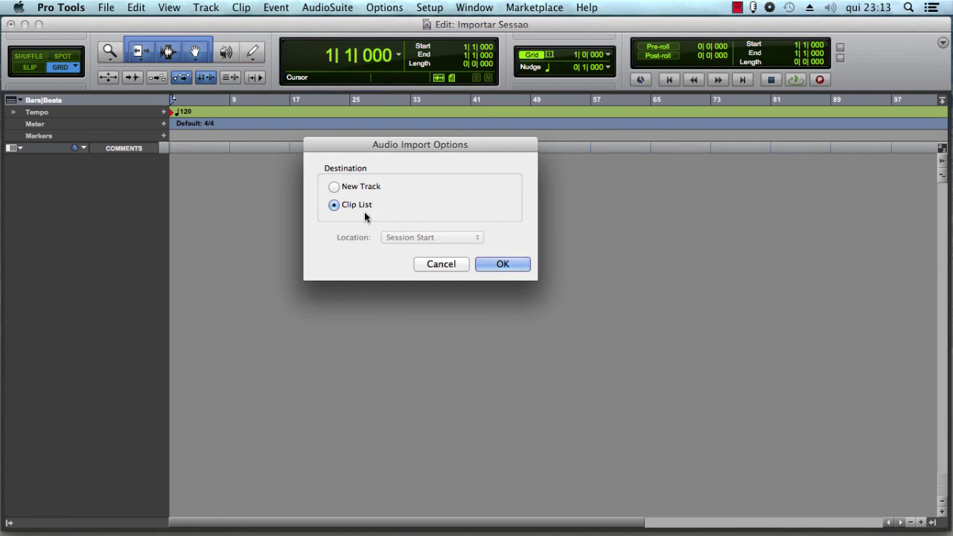
left_click(333, 187)
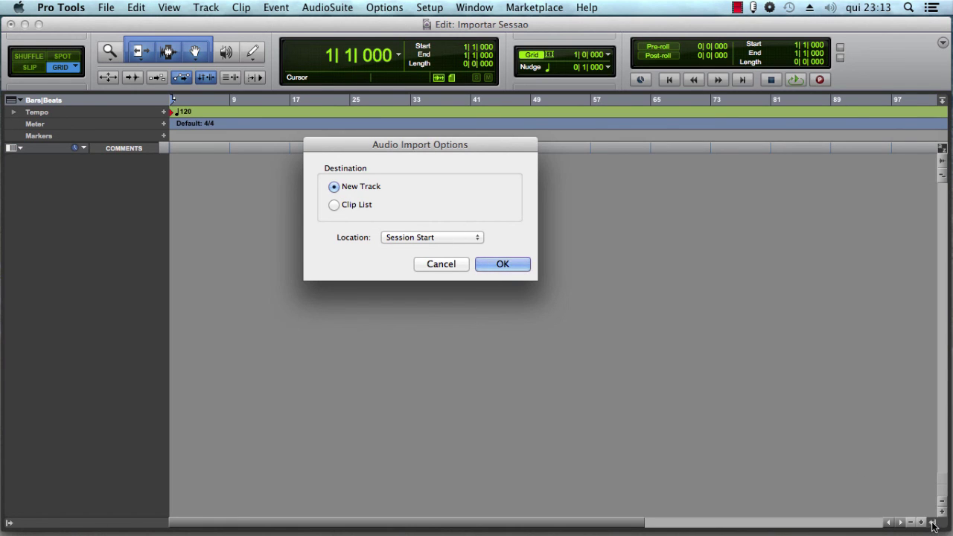
left_click(500, 265)
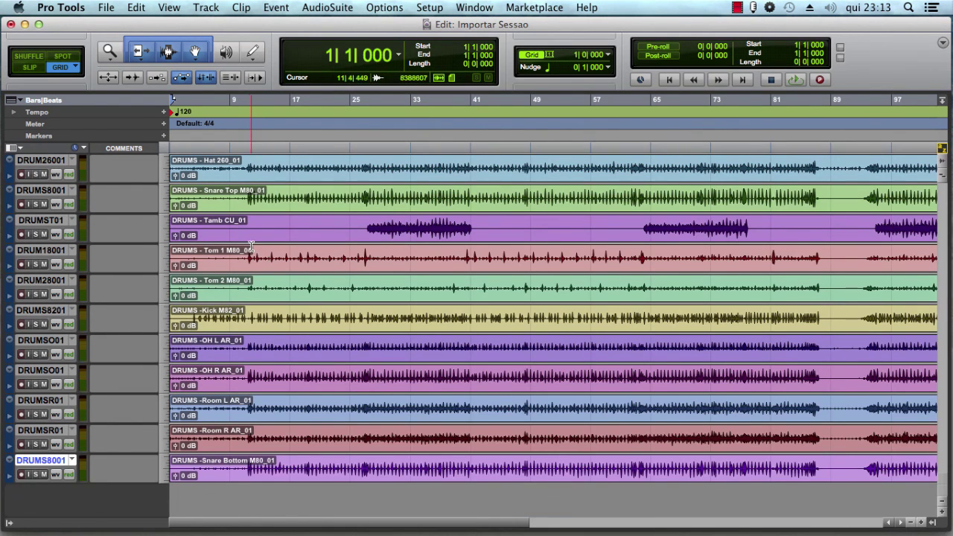
Show the Clips list and replace the Comments column with the I/O column in the Edit window
left_click(935, 525)
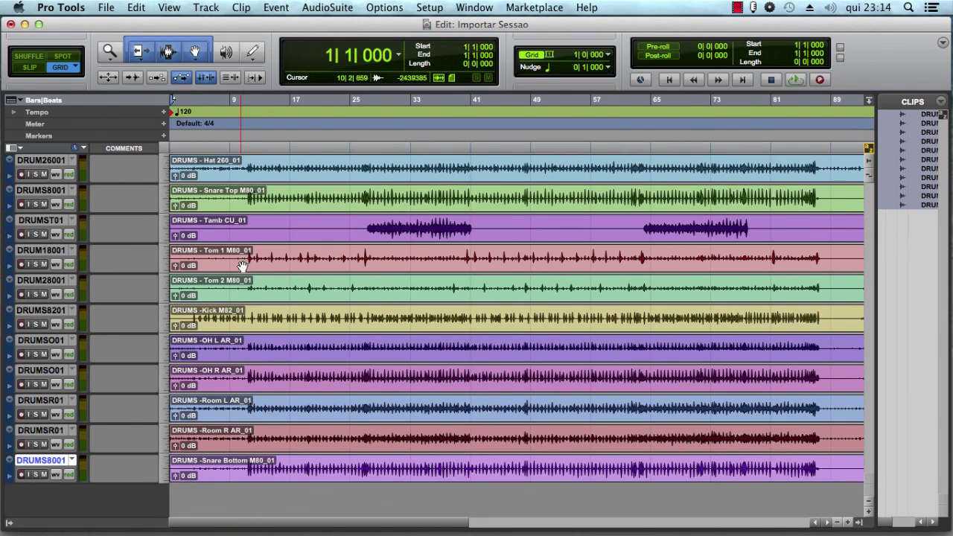
left_click(20, 149)
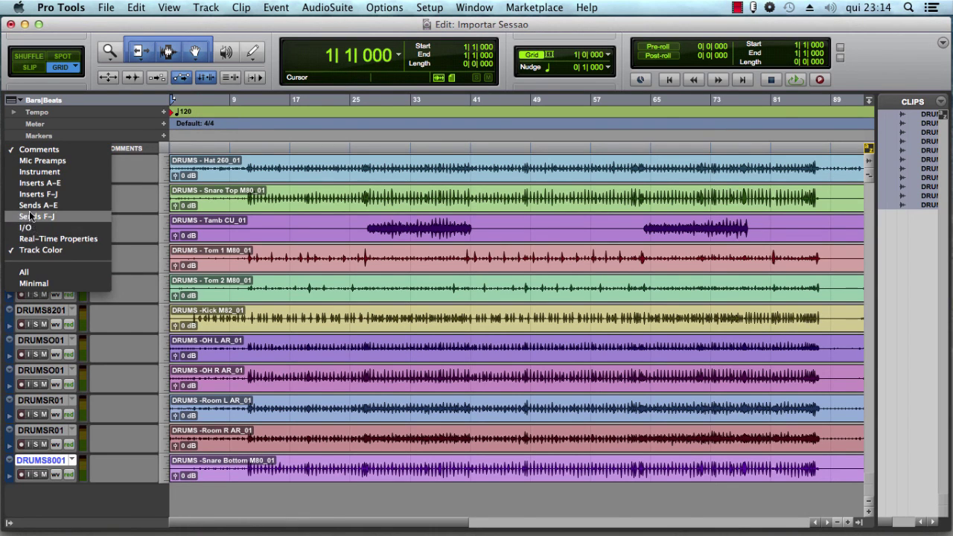
left_click(38, 152)
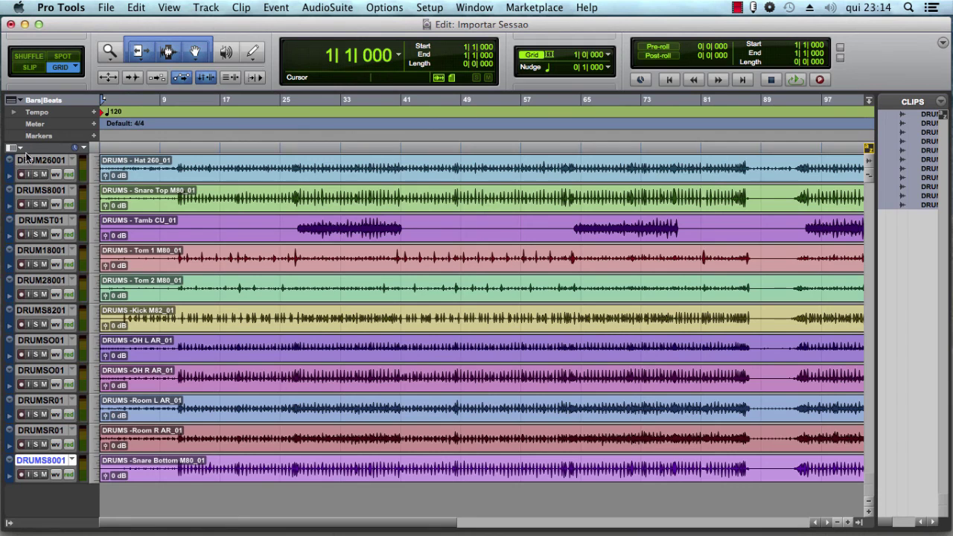
left_click(25, 150)
left_click(33, 246)
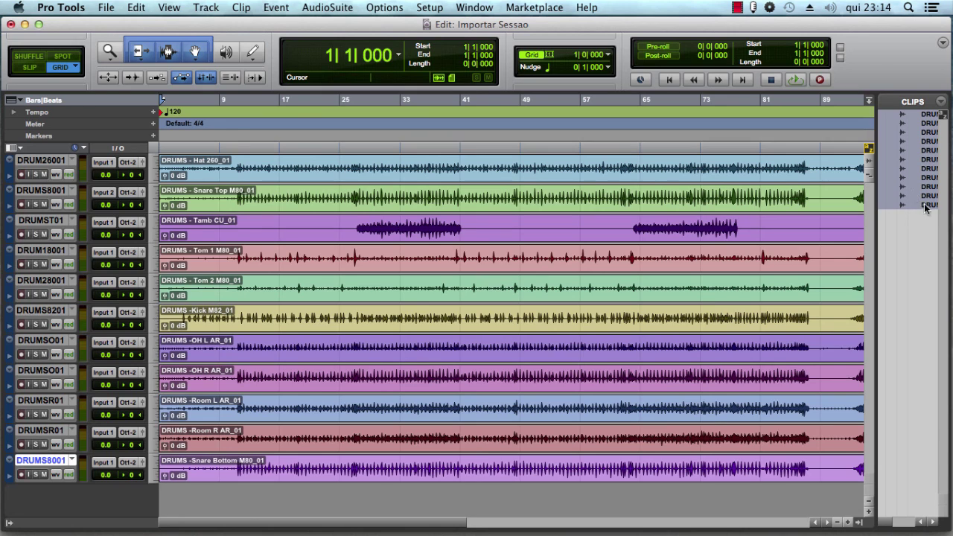
Remove the "DRUMS - " prefix from the hat and snare top track names, leaving Hat 260_01 and Snare Top M80_01
double_click(41, 163)
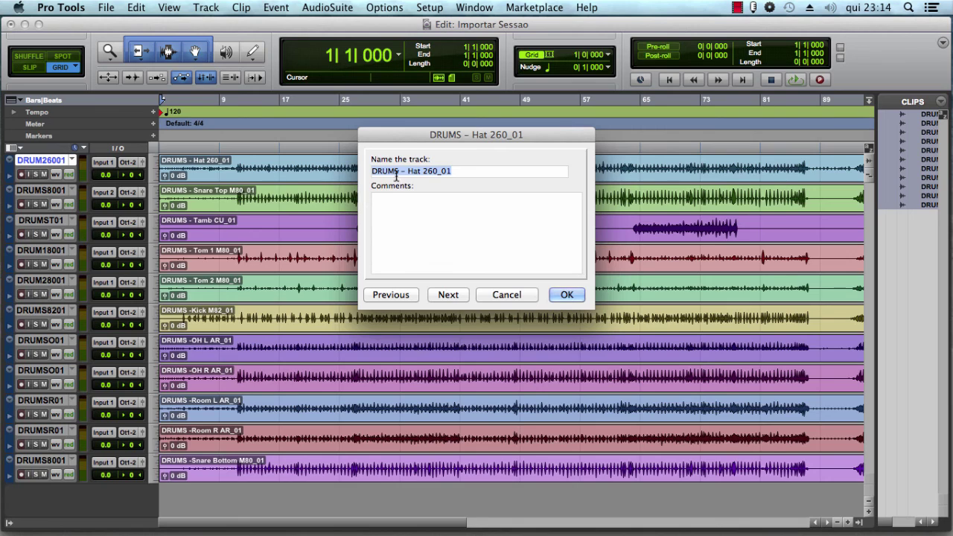
left_click_drag(406, 170, 340, 171)
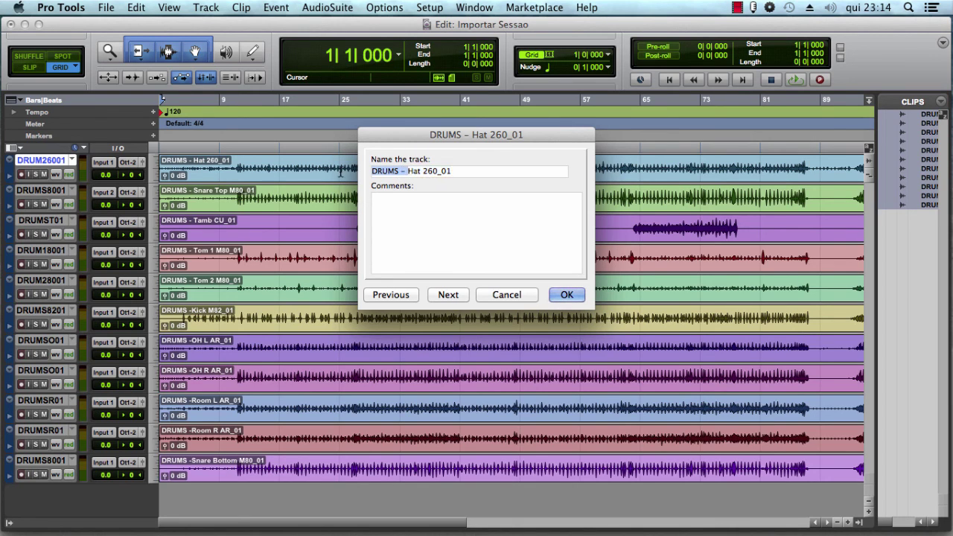
key("BackSpace")
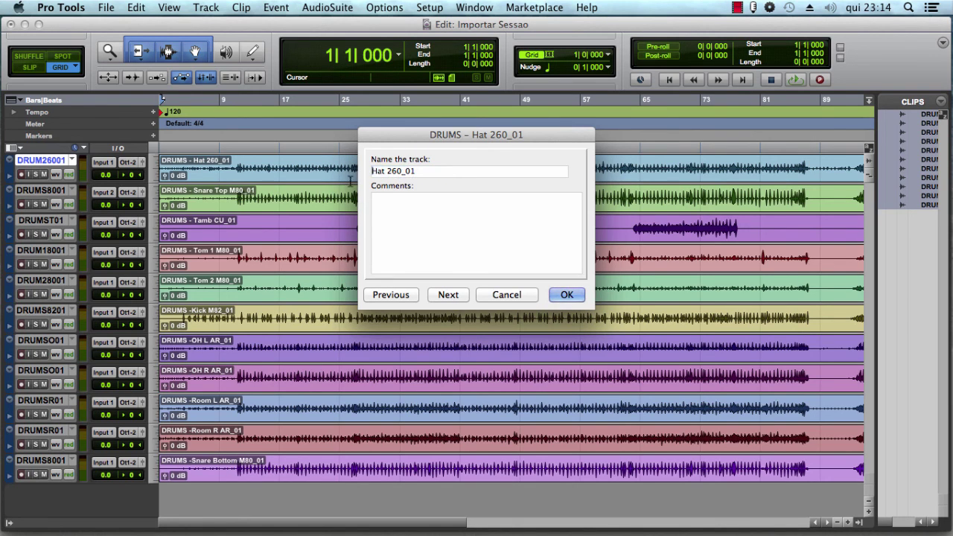
left_click(445, 294)
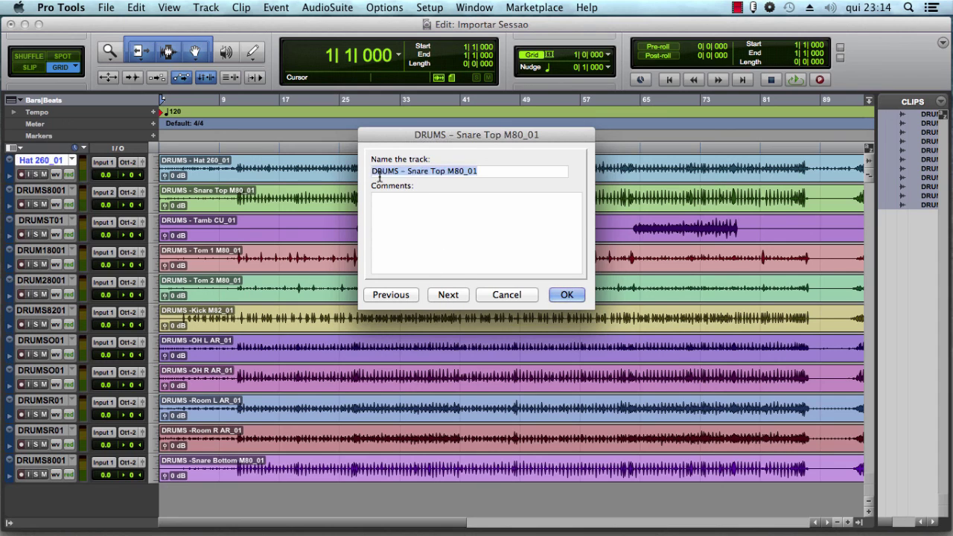
left_click_drag(407, 170, 336, 170)
key("BackSpace")
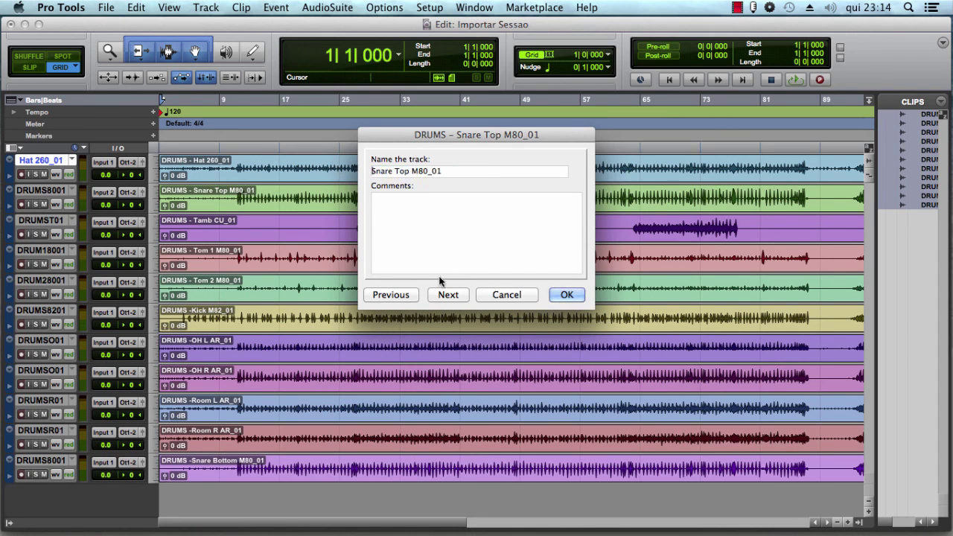
left_click(446, 295)
Strip the DRUMS prefix from the tambourine, two tom and kick track names, leaving names such as Tamb CU_01 and Kick M82_01
left_click_drag(407, 170, 332, 171)
key("BackSpace")
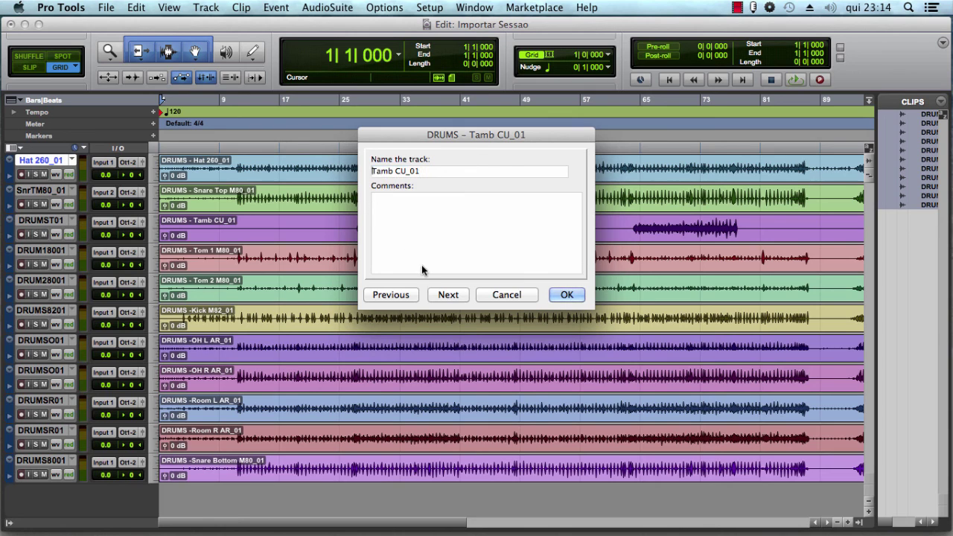
left_click(456, 296)
left_click_drag(407, 170, 361, 171)
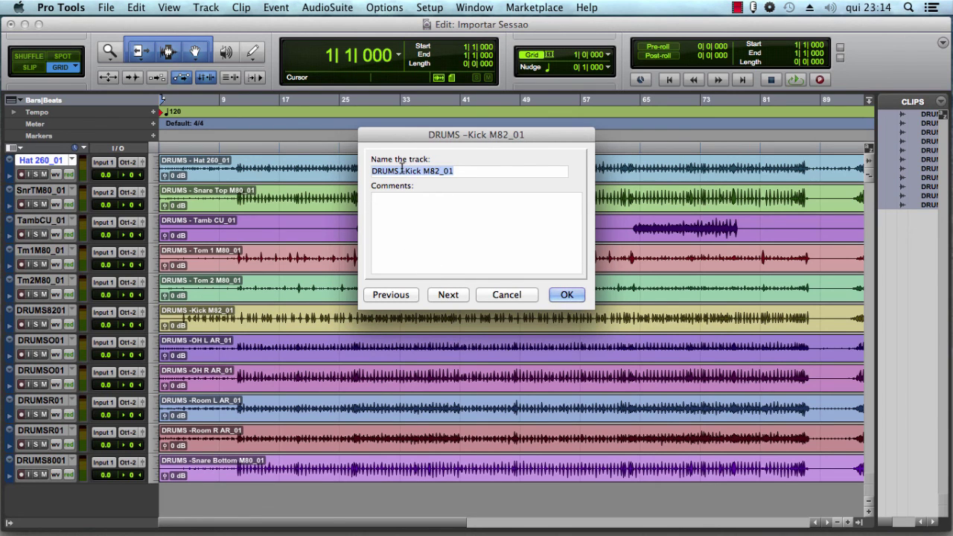
left_click_drag(404, 170, 330, 174)
key("BackSpace")
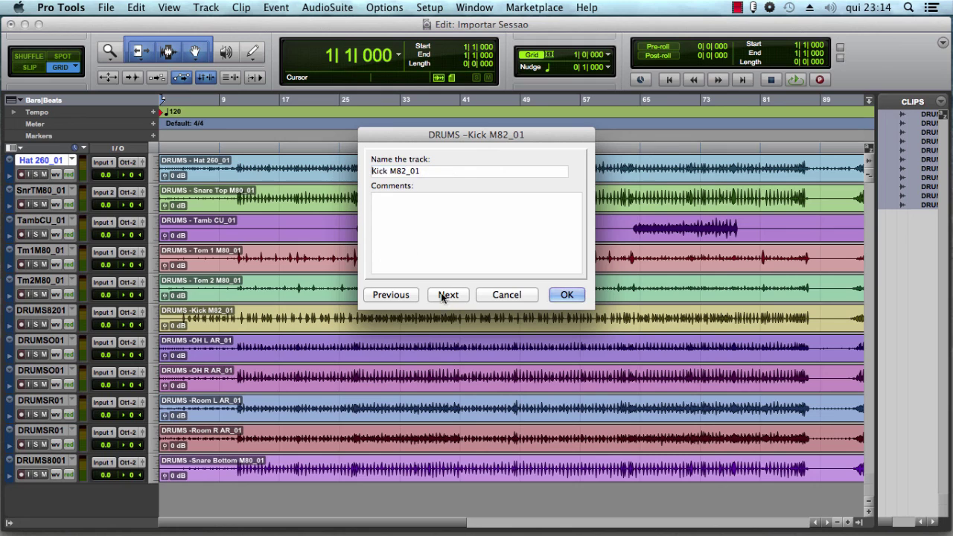
left_click(449, 294)
Remove the DRUMS prefix from both overhead track names, leaving OH L AR_01 and OH R AR_01
left_click_drag(405, 171, 365, 172)
key("BackSpace")
left_click(447, 295)
key("BackSpace")
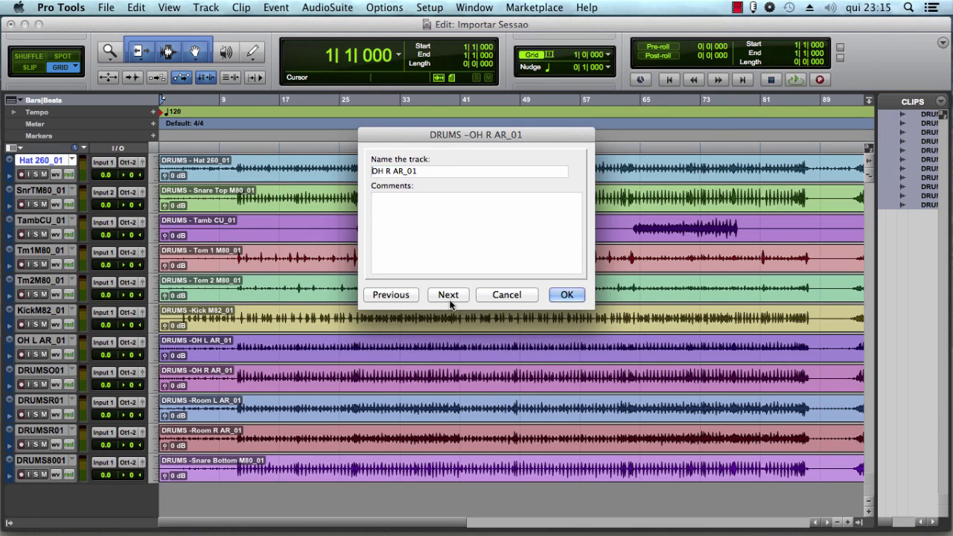
left_click(449, 295)
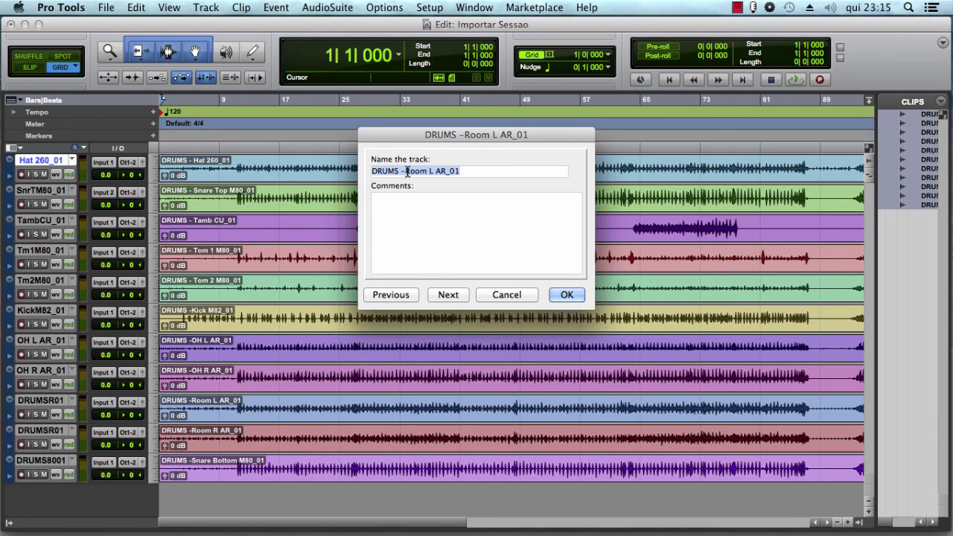
Remove the DRUMS prefix from both room track names, leaving Room L AR_01 and Room R AR_01
left_click_drag(406, 171, 383, 174)
key("BackSpace")
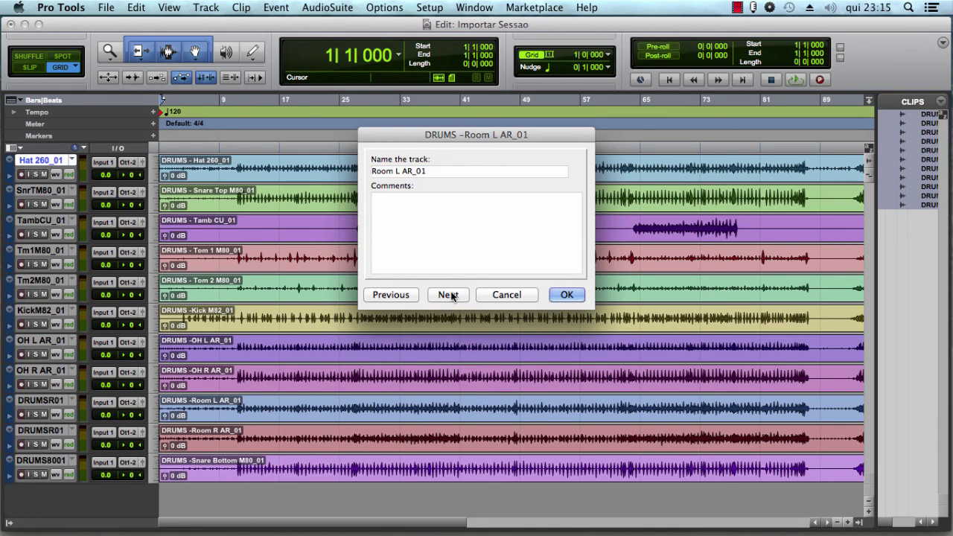
left_click(448, 294)
left_click_drag(406, 171, 364, 172)
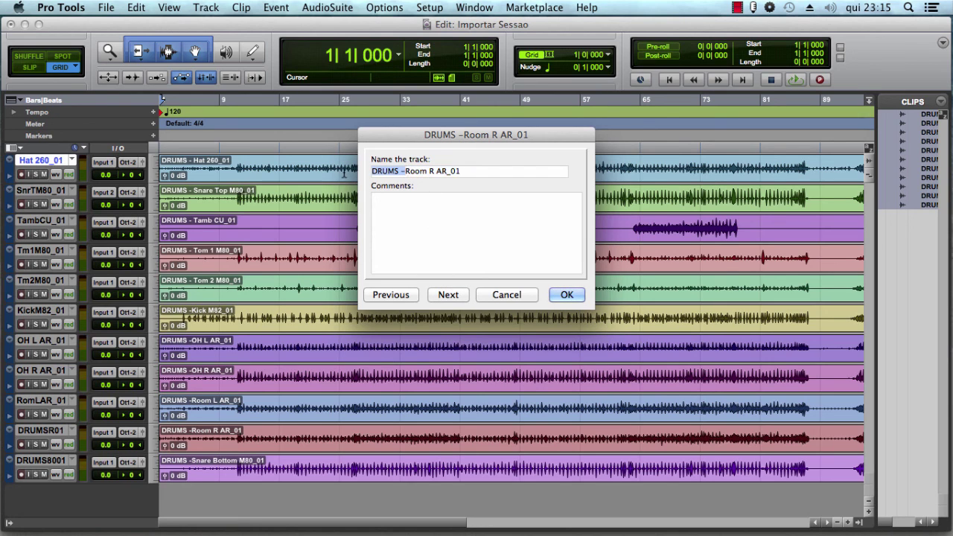
key("BackSpace")
left_click(449, 295)
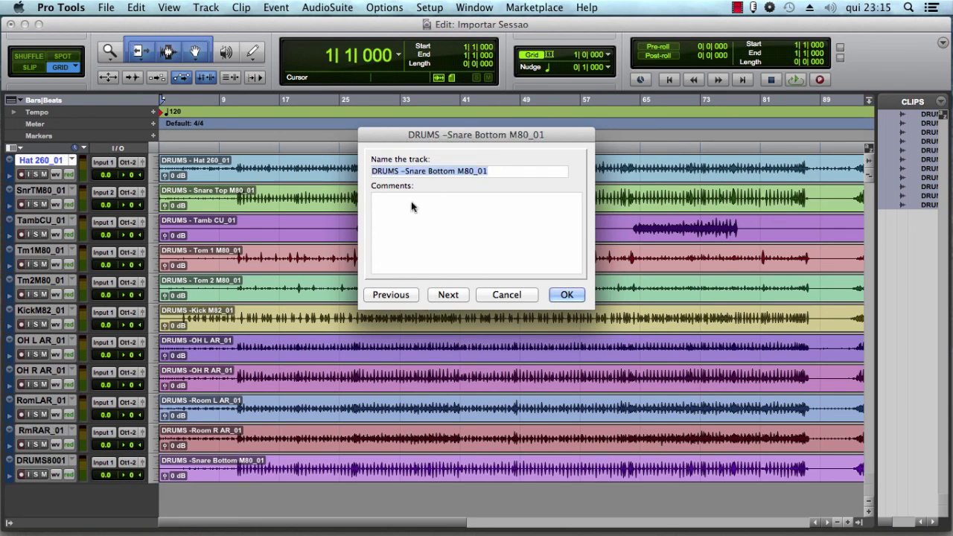
Shorten the snare bottom track name to Snare Bottom M80_01 and finish the track renaming
left_click(405, 171)
left_click_drag(406, 171, 371, 171)
key("BackSpace")
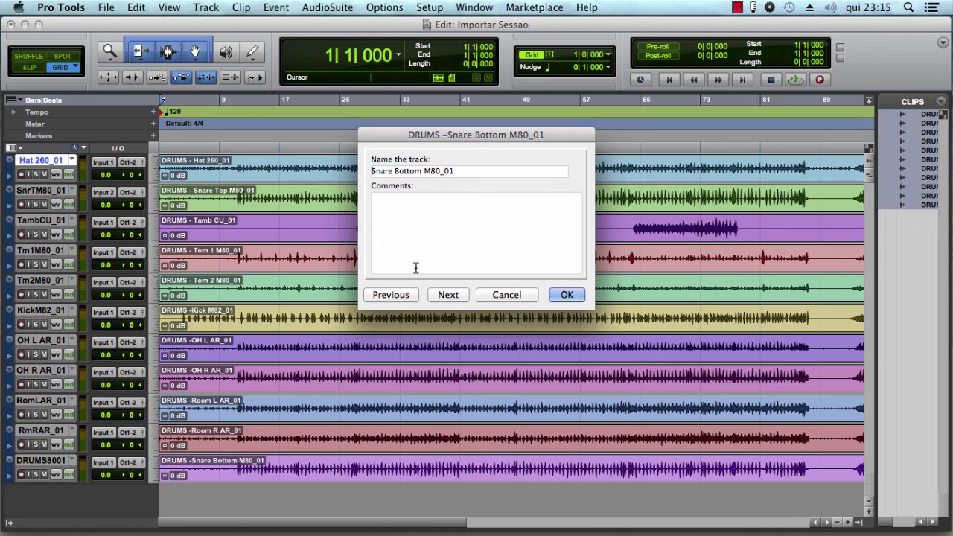
left_click(436, 295)
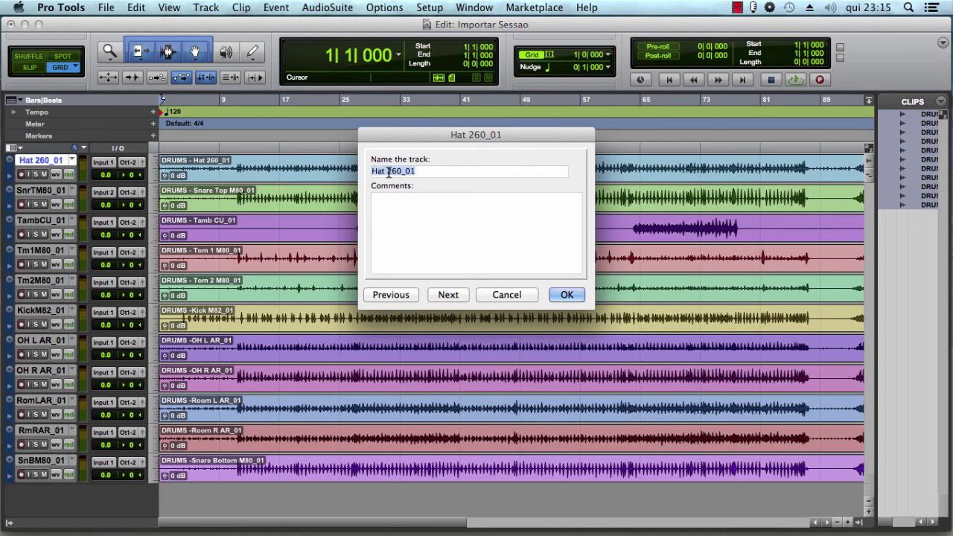
left_click(567, 294)
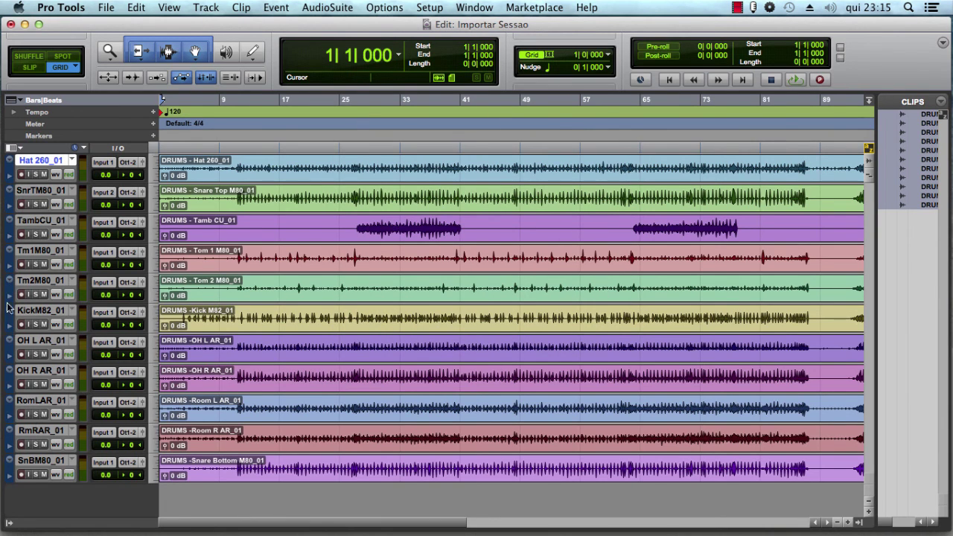
Reorder the tracks so the kick comes first, followed by snare top and snare bottom
left_click(34, 313)
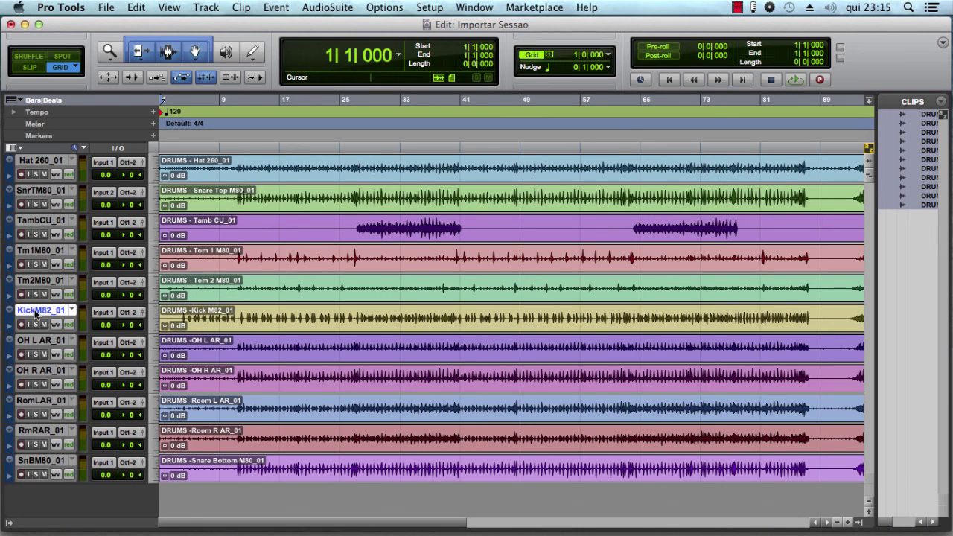
left_click_drag(34, 313, 42, 160)
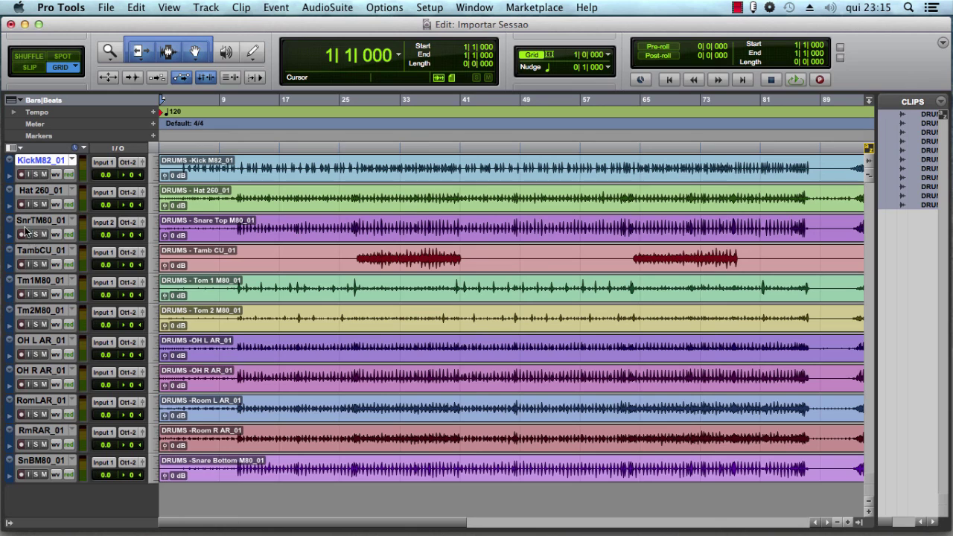
left_click(31, 221)
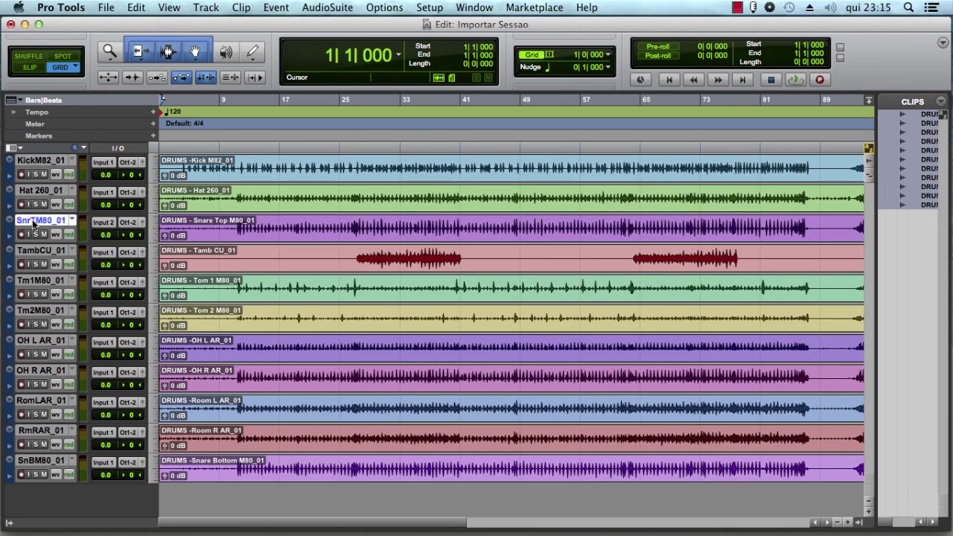
left_click_drag(40, 220, 31, 192)
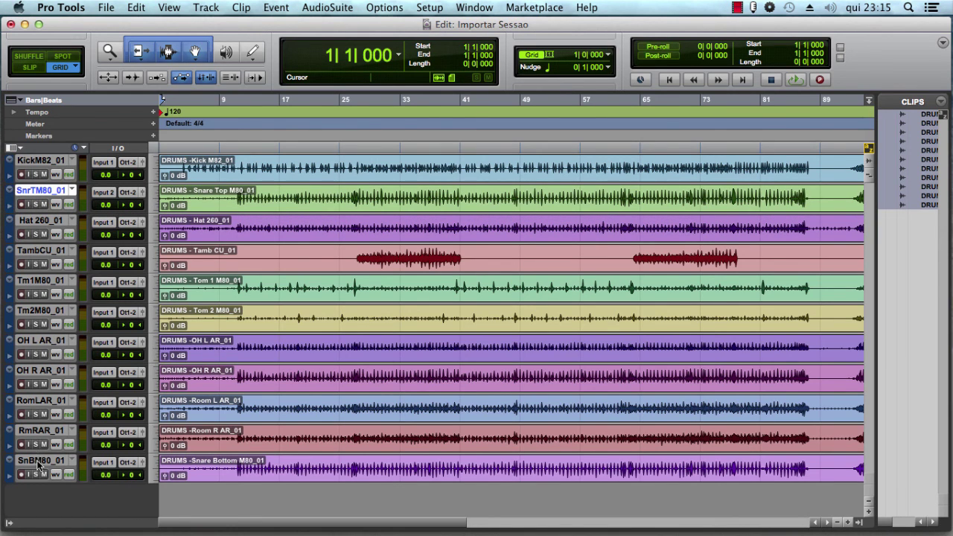
left_click(38, 460)
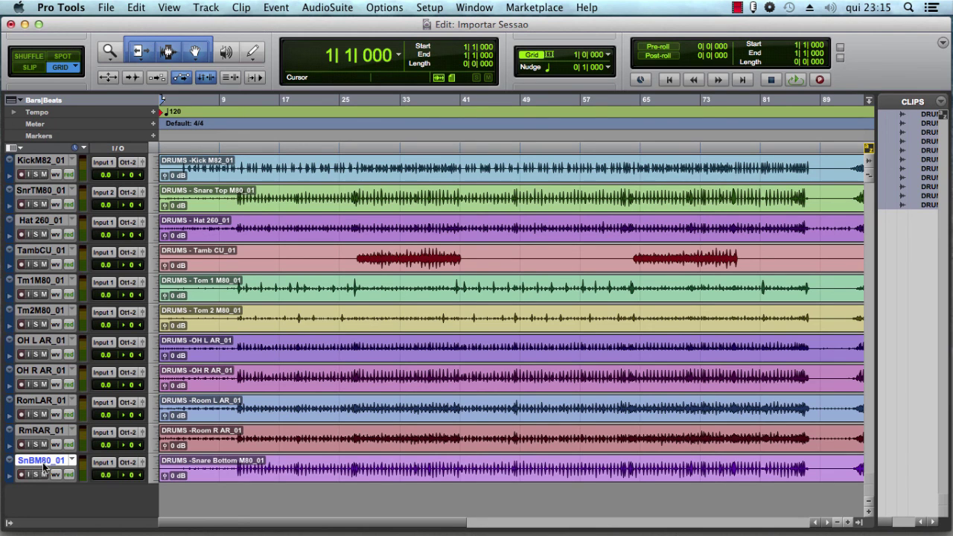
left_click_drag(45, 464, 28, 220)
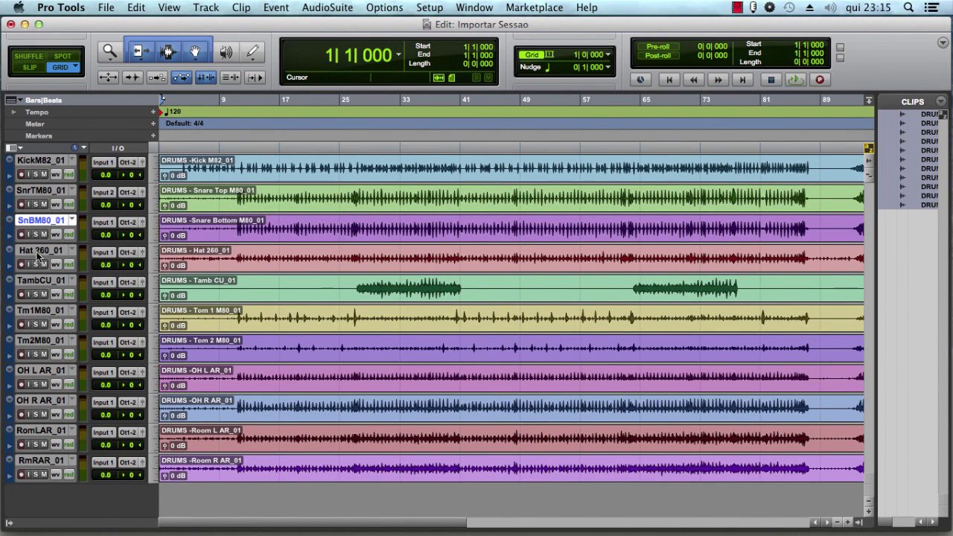
Move the Tom 1 and Tom 2 tracks together above the tambourine track
left_click(34, 312)
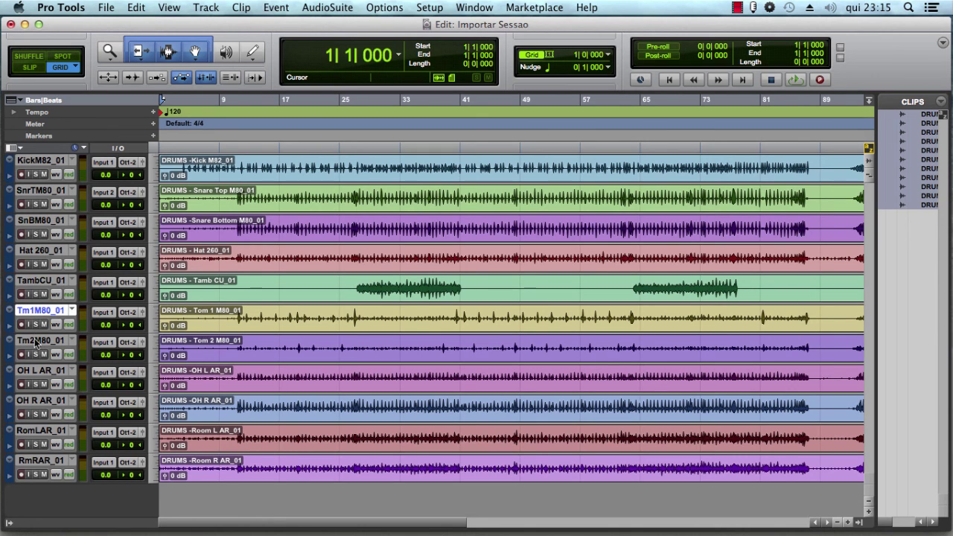
left_click(35, 340, "shift")
left_click_drag(31, 319, 37, 297)
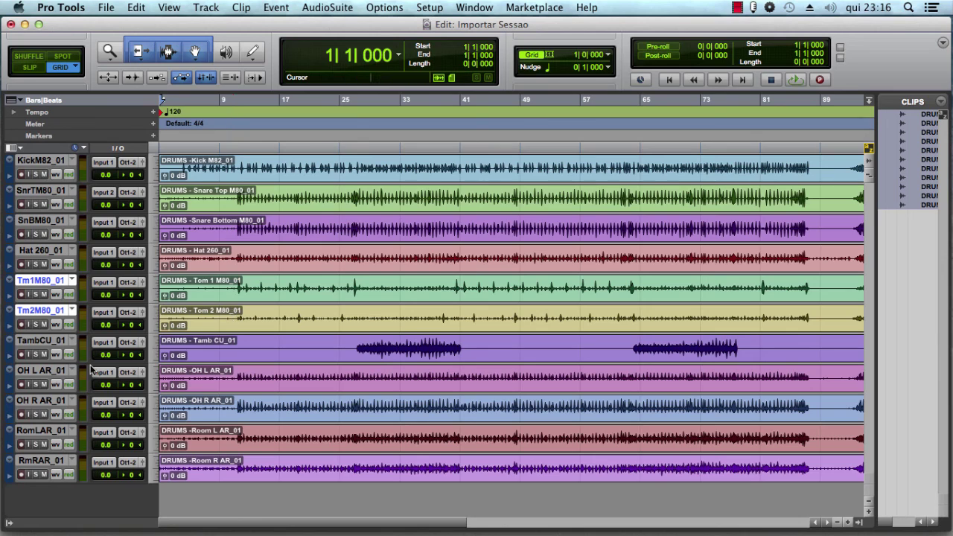
Move the two overhead and two room tracks together above the tambourine, making the tambourine the last track
left_click(38, 369)
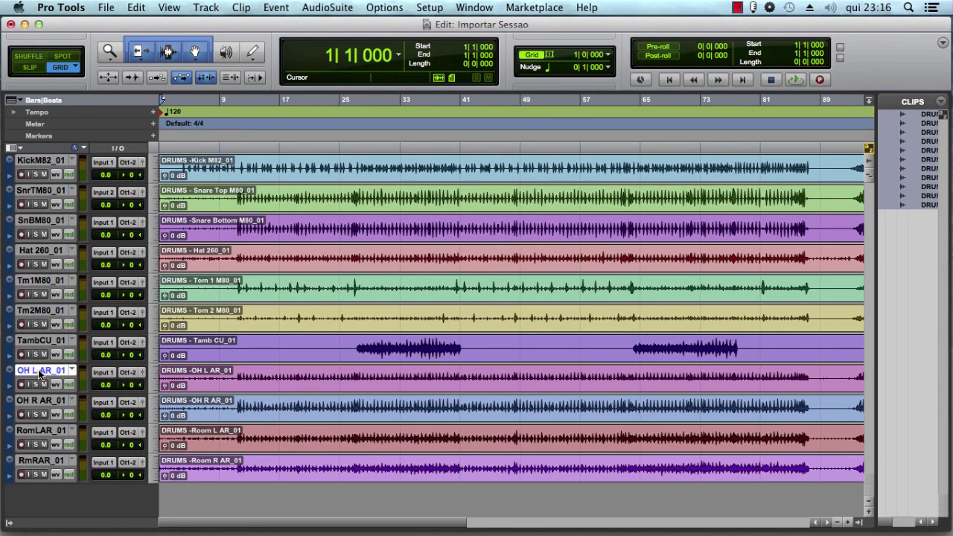
left_click(35, 400, "shift")
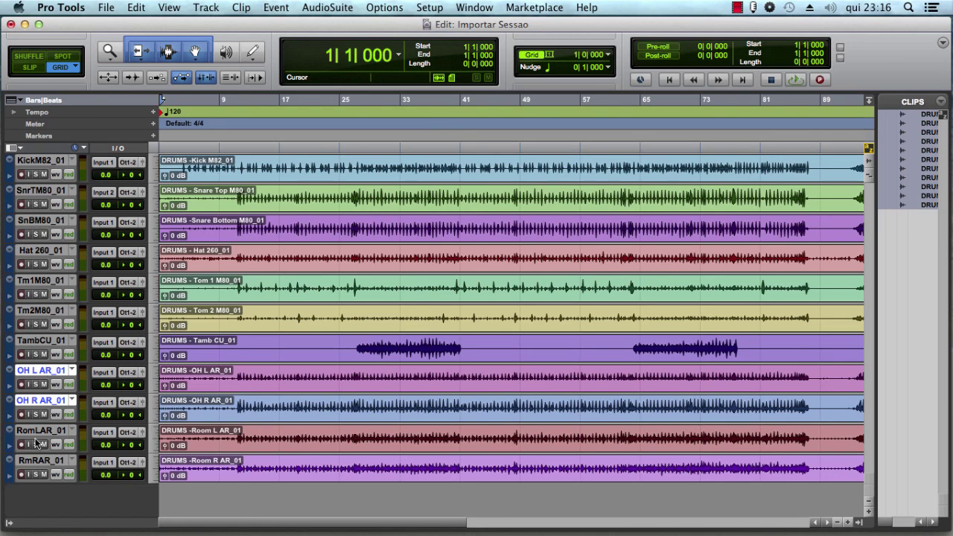
left_click(36, 460, "shift")
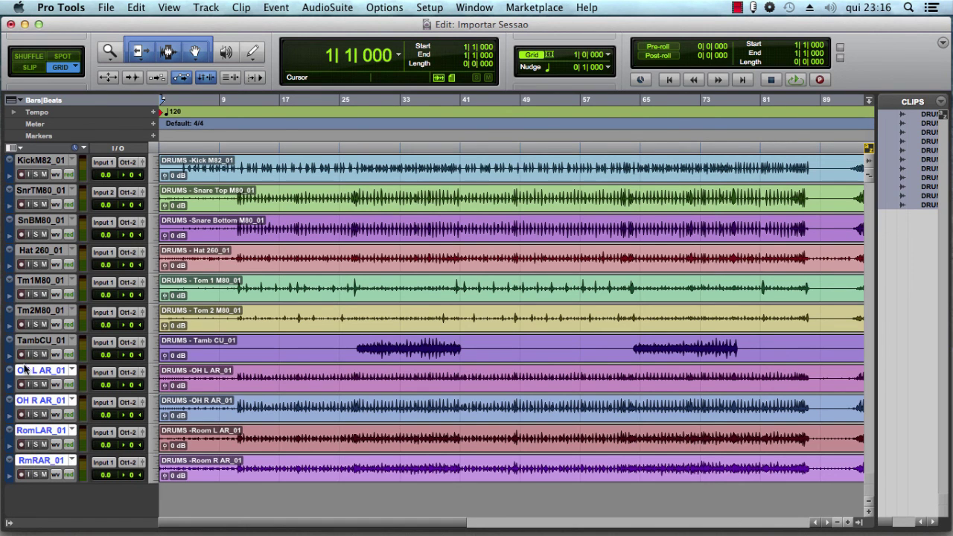
left_click_drag(42, 367, 40, 339)
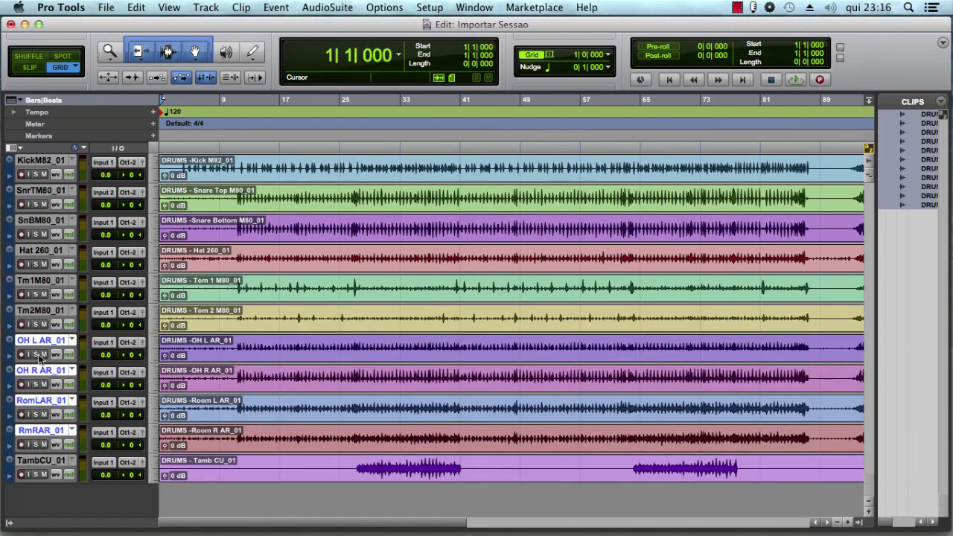
left_click(38, 462)
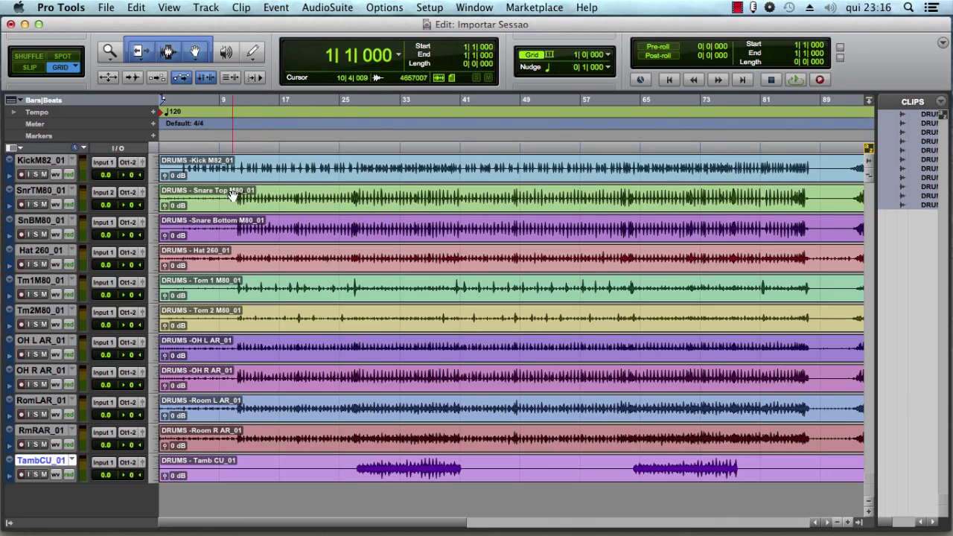
Place the edit cursor at bar 4, switch to the Mix window and lower all faders to -7.0 dB with the ALL group active
left_click(179, 167)
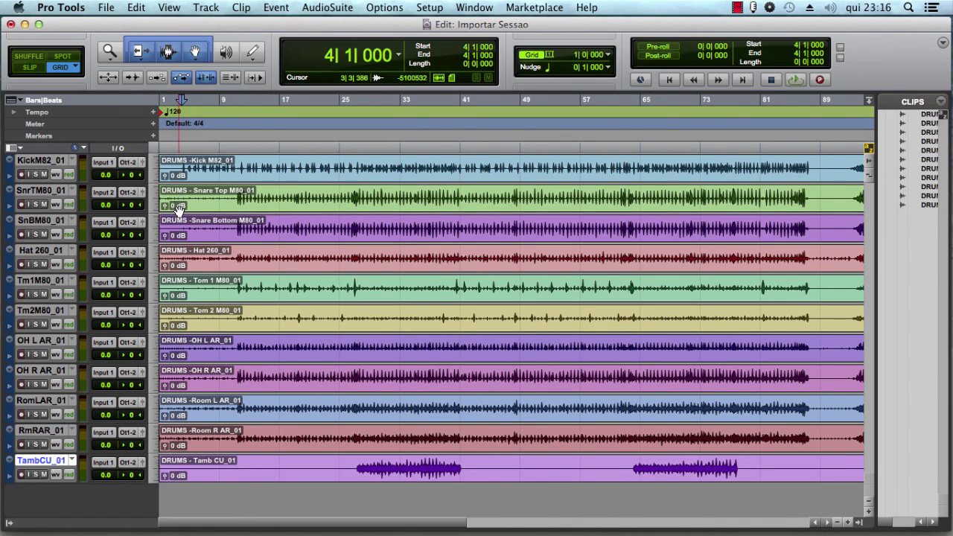
key("super+equal")
left_click(47, 254)
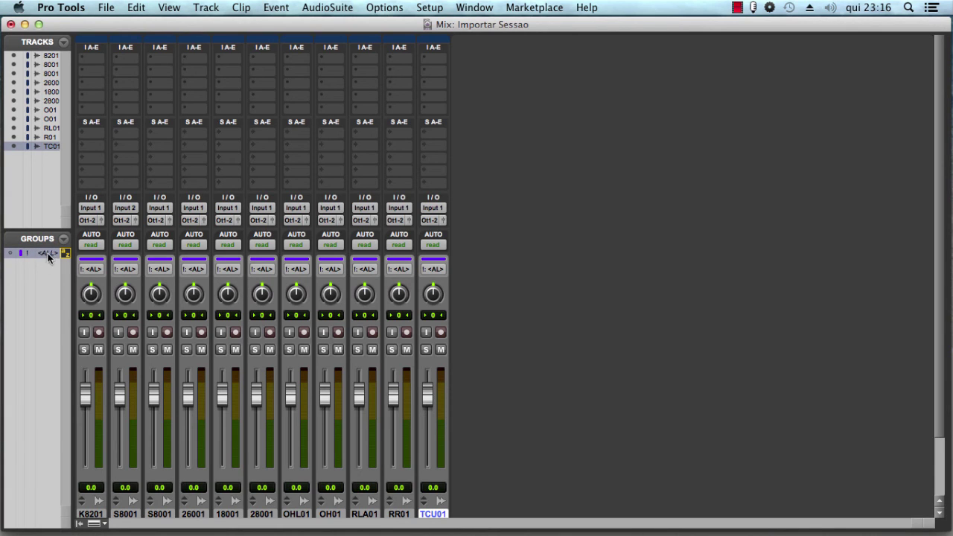
left_click_drag(121, 393, 123, 409)
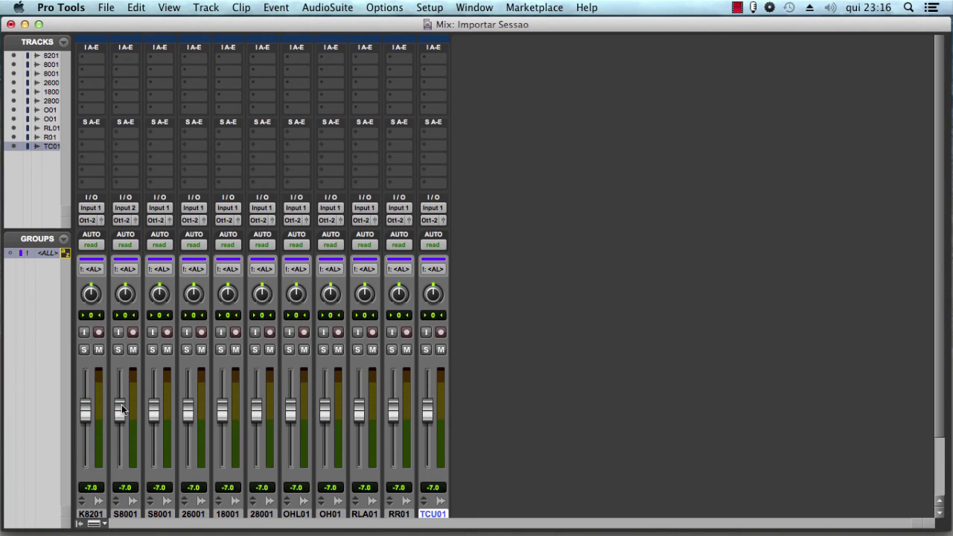
Switch the ALL group off and back on, and raise all track faders together to -3.7 dB
left_click(48, 253)
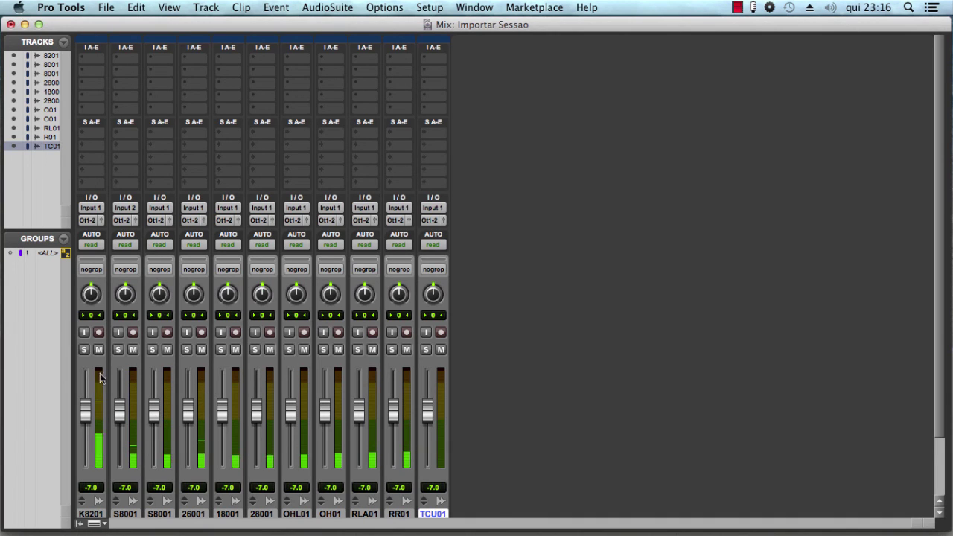
left_click(48, 253)
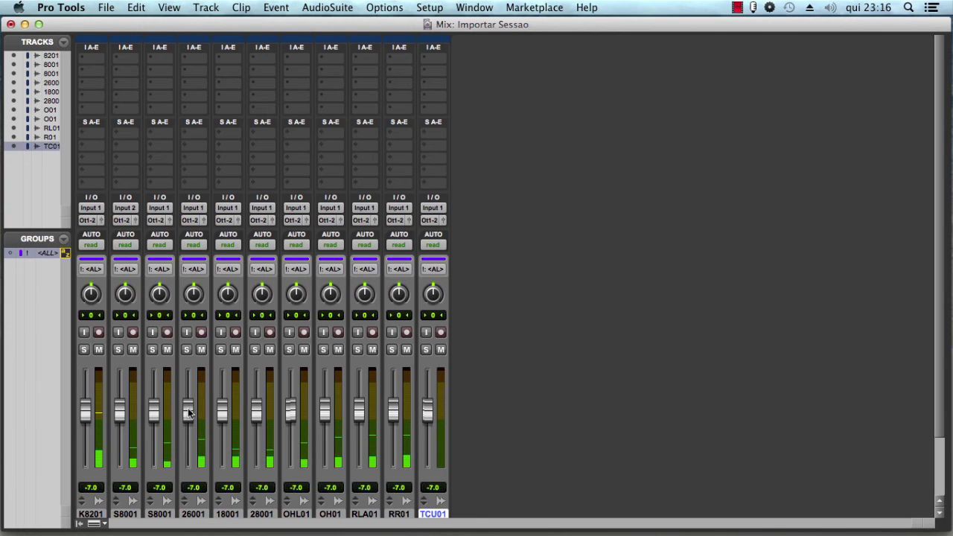
left_click_drag(188, 409, 188, 405)
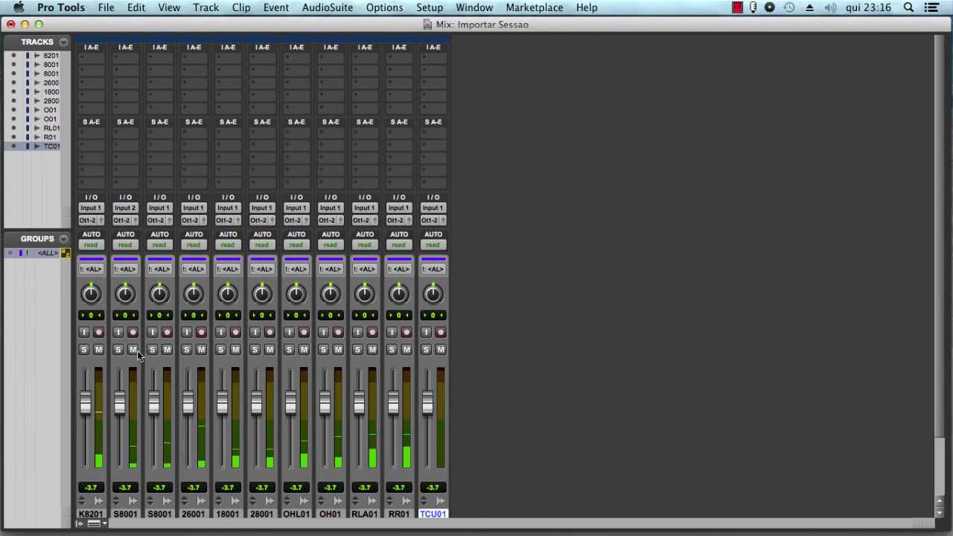
Switch the ALL group off and stop playback back in the Edit window
left_click(47, 254)
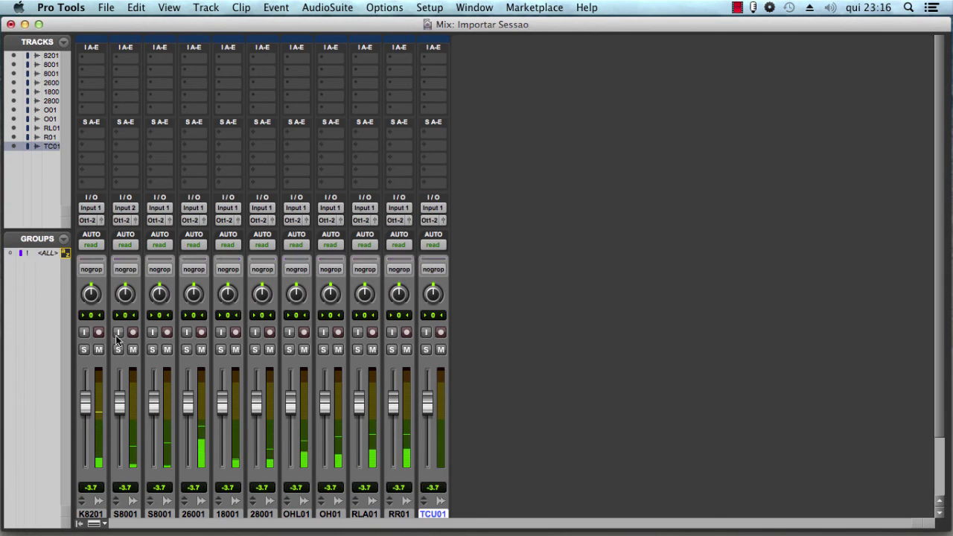
key("super+equal")
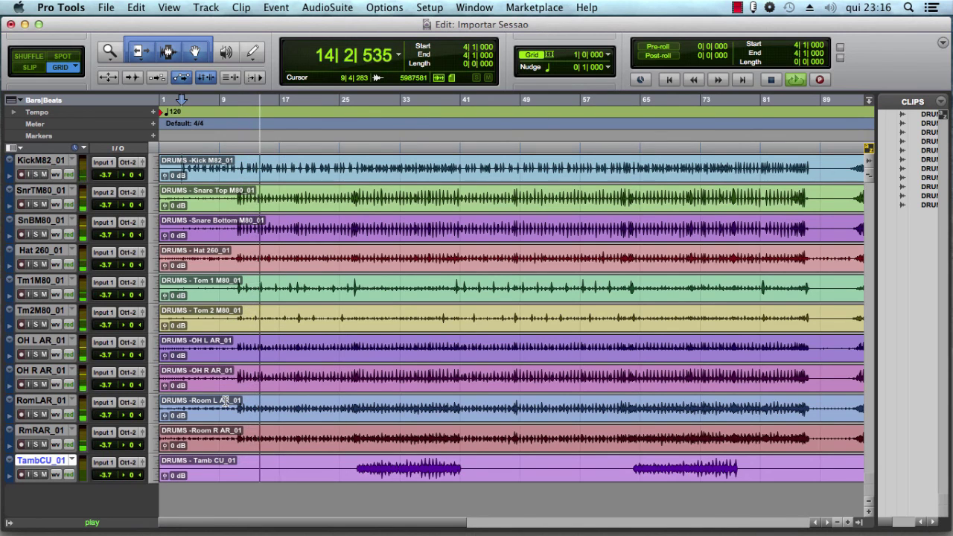
key("space")
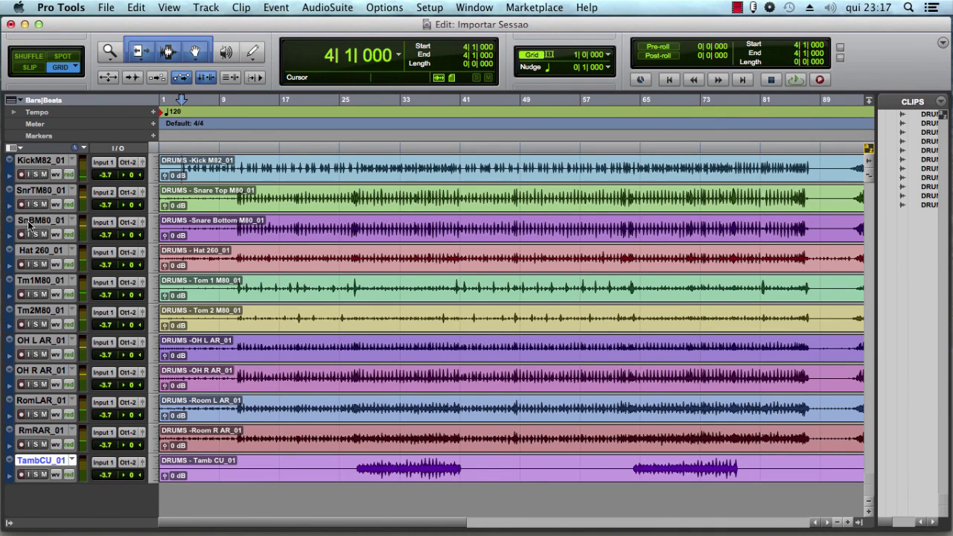
Select the KickM82_01 track and save the session
left_click(33, 160)
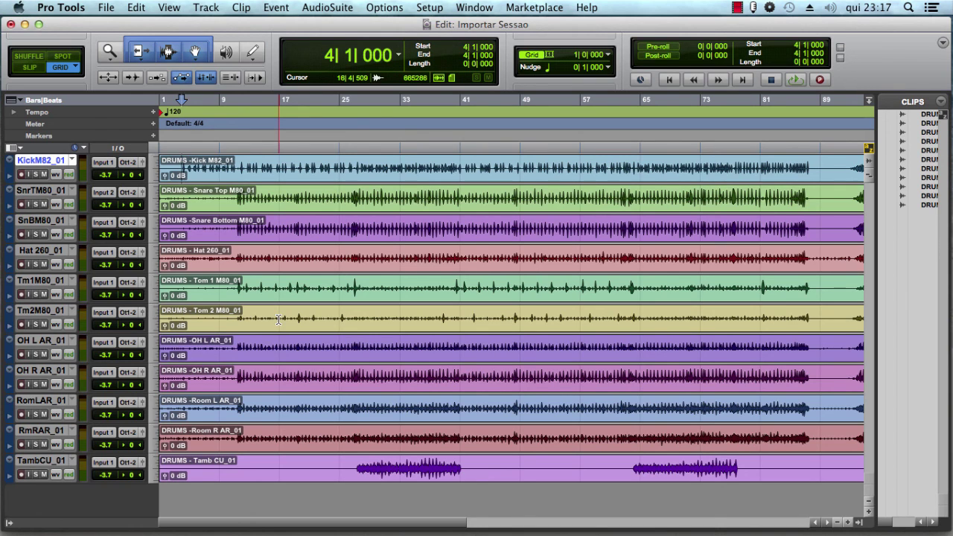
left_click(106, 7)
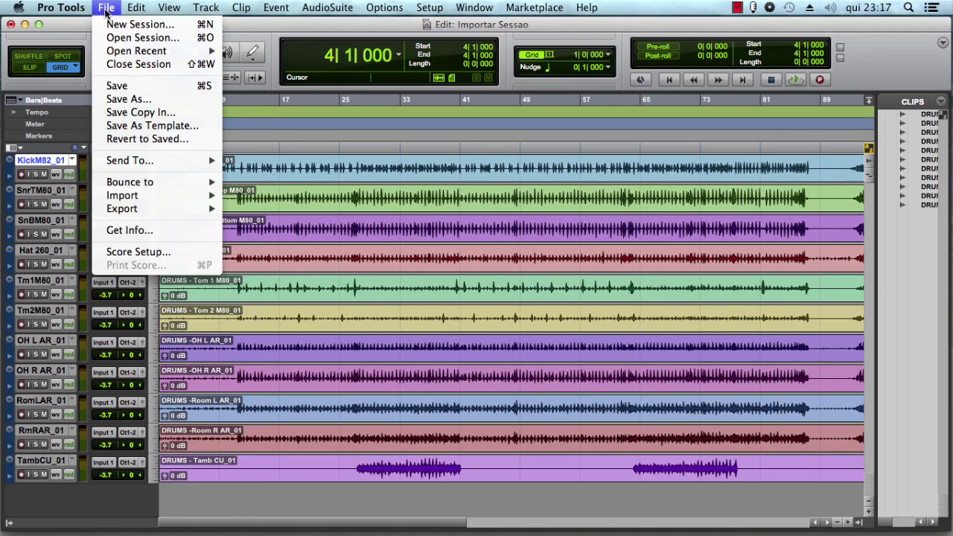
left_click(117, 86)
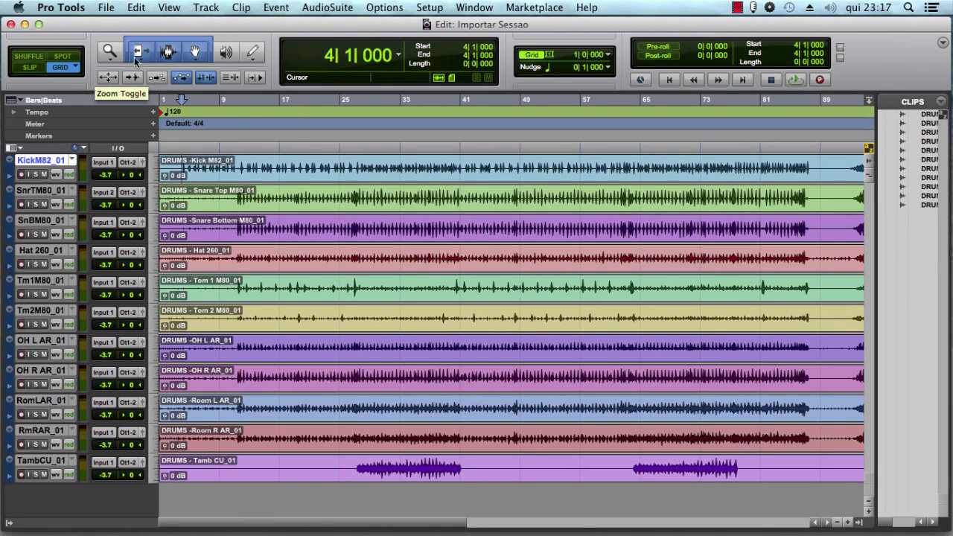
left_click(107, 8)
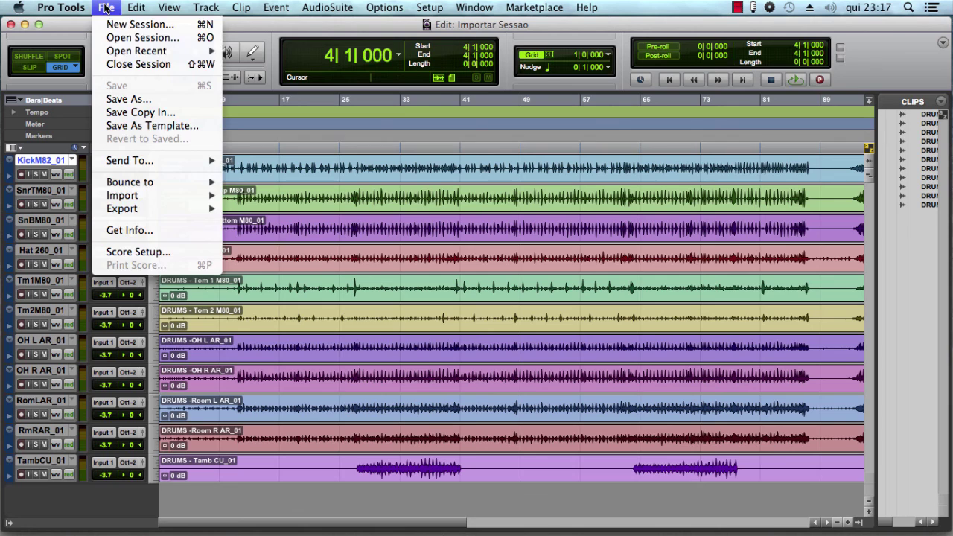
left_click(106, 8)
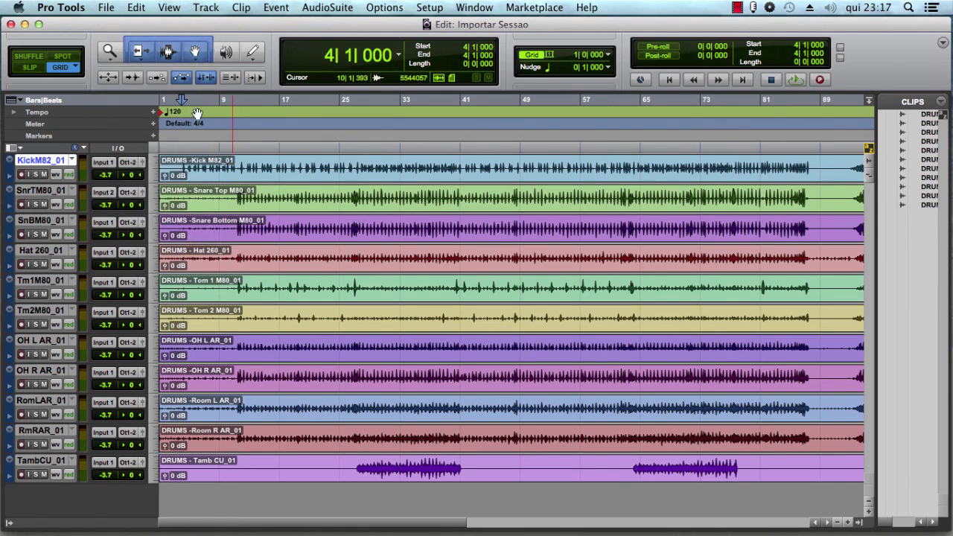